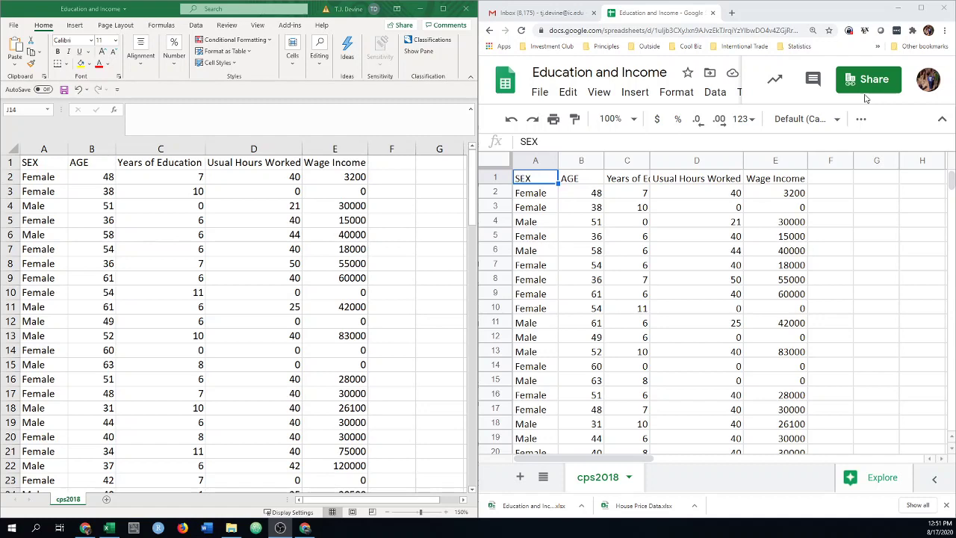
Open moodle.ic.edu in a new browser tab
left_click(732, 12)
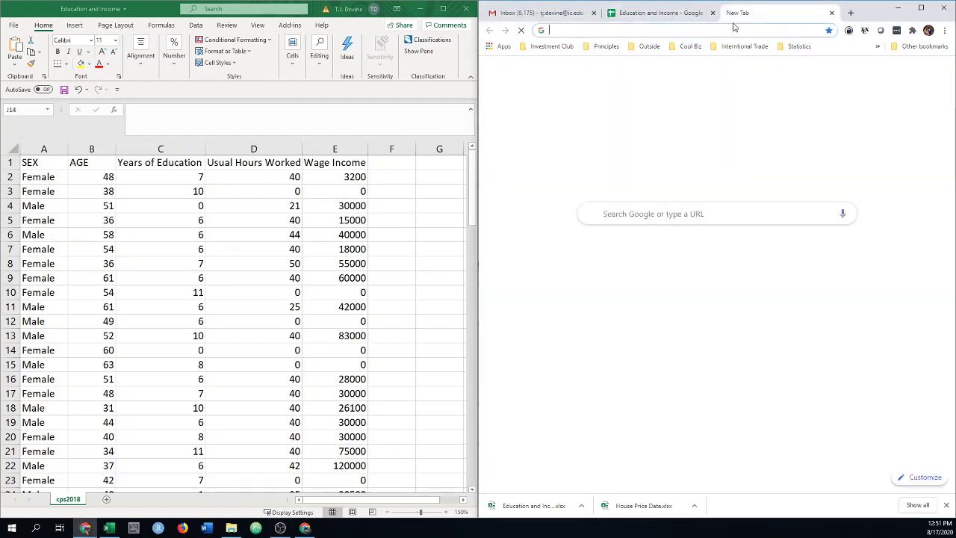
type("moodle.ic.edu")
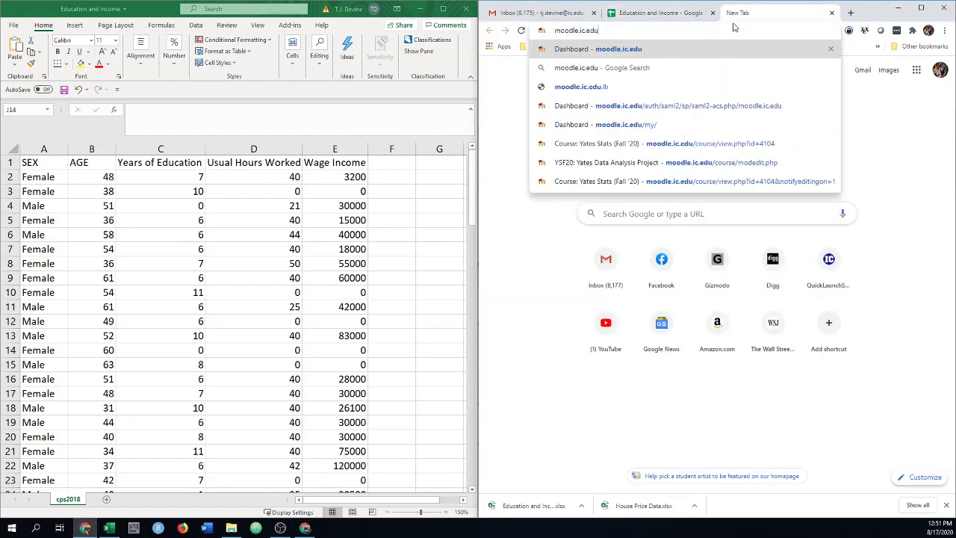
key("Return")
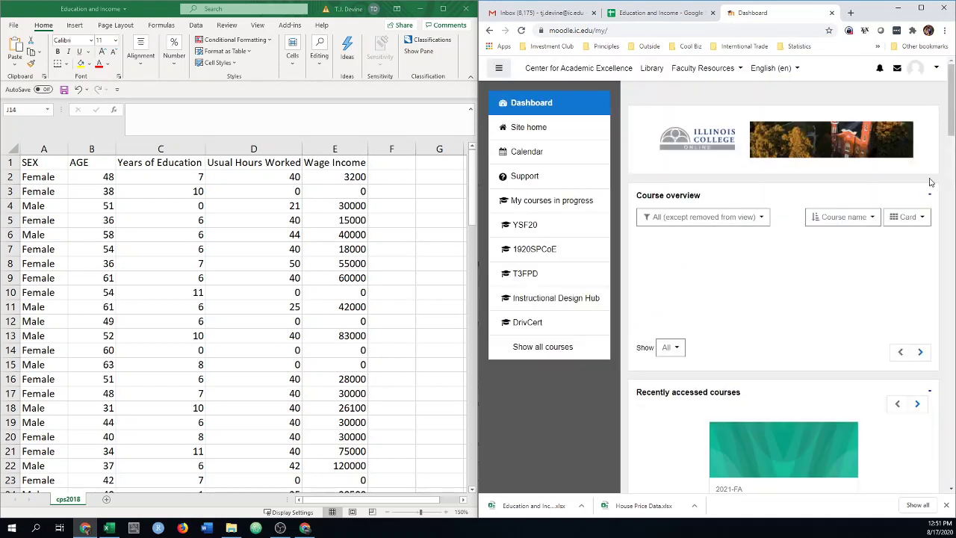
Open the YSF20 course and scroll to Day 5's Google Sheet links
left_click(527, 225)
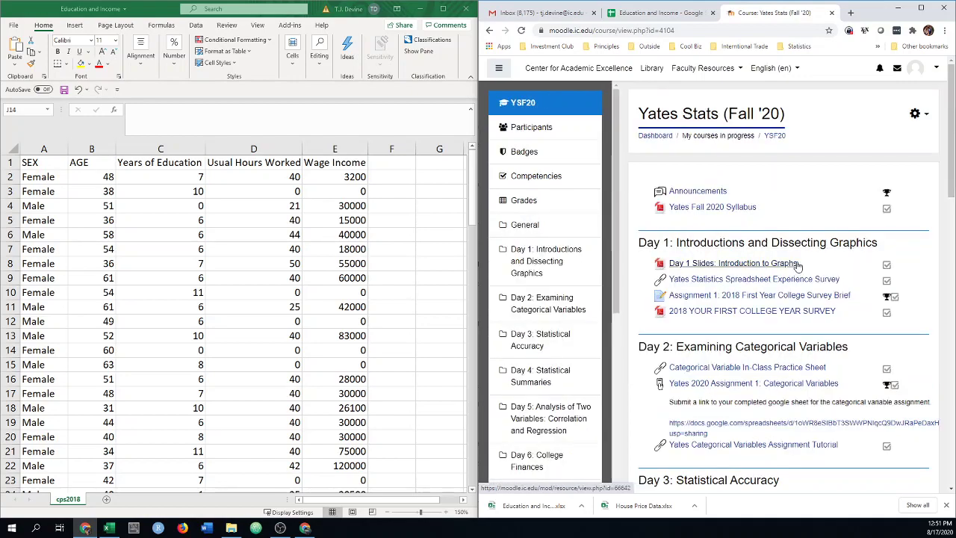
scroll(799, 268, "down", 7)
scroll(799, 269, "down", 2)
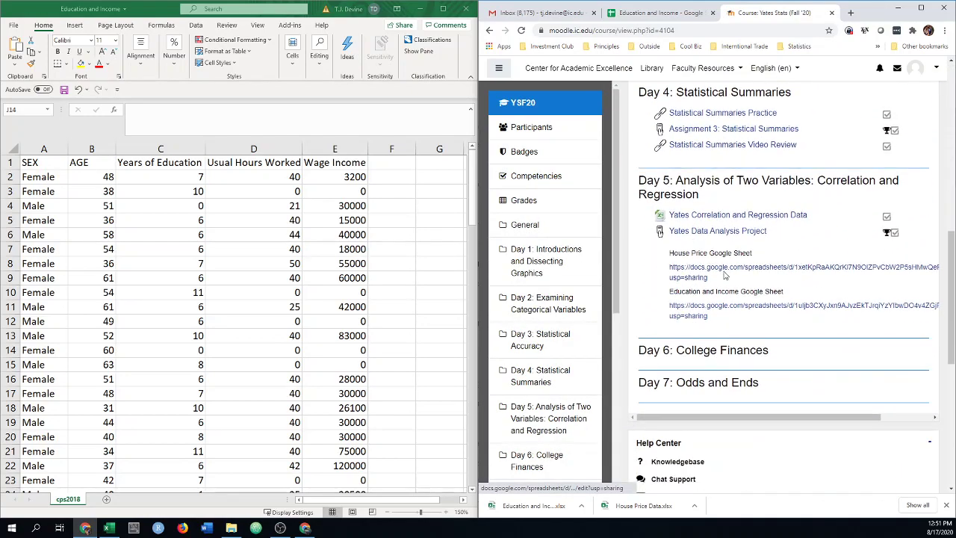
scroll(753, 269, "down", 3)
scroll(753, 270, "up", 5)
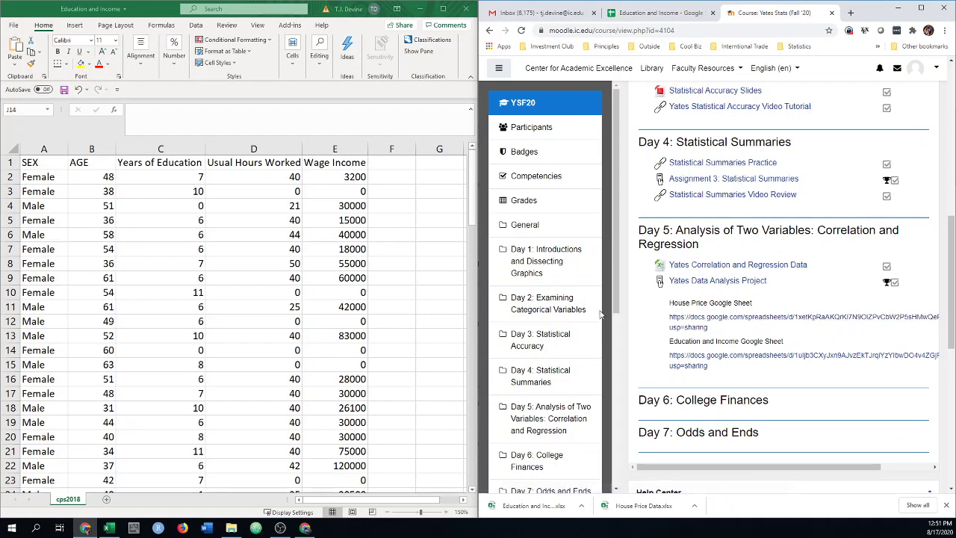
Return to the Education and Income sheet, then select A1:E101 with headers in Excel
left_click(642, 15)
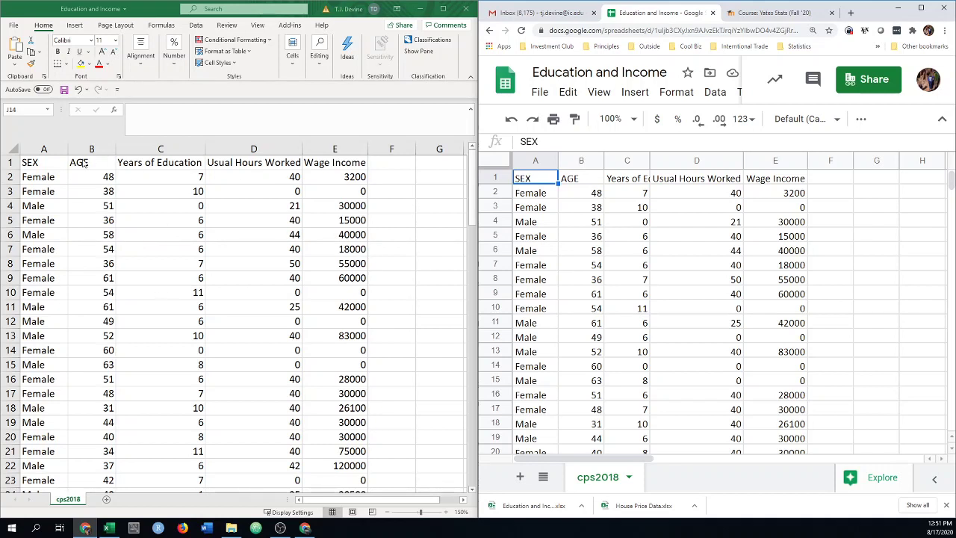
key("alt+Tab")
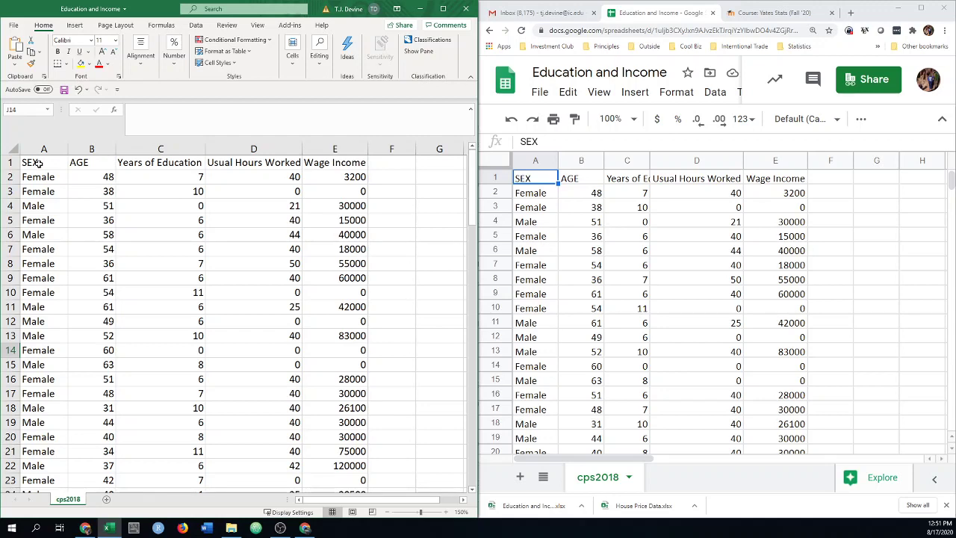
key("Left")
key("Left")
key("Left")
key("Left")
key("Left")
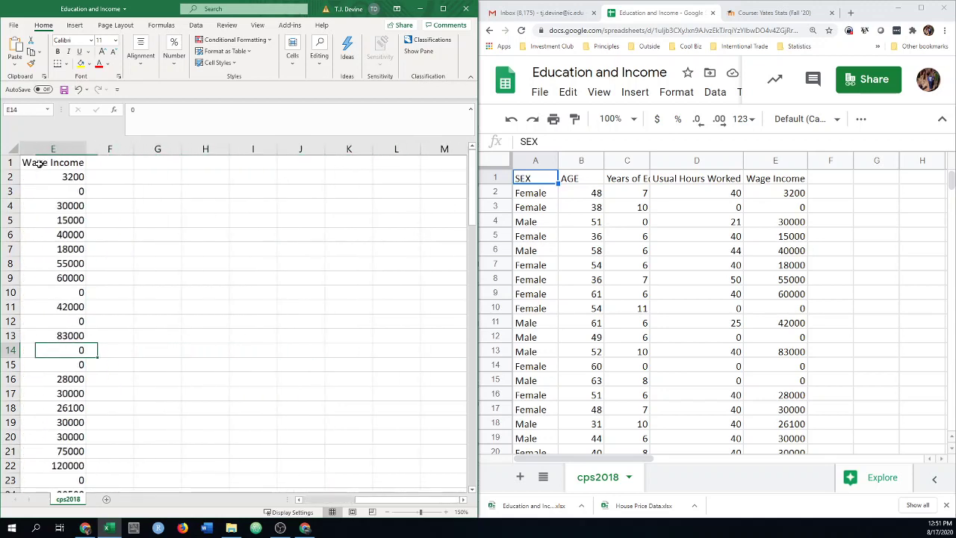
key("Left")
key("Left")
key("Left")
key("Left")
key("Up")
key("Up")
key("Up")
key("Up")
key("Up")
key("Up")
key("Up")
key("Up")
key("Up")
key("Up")
key("Up")
key("Up")
key("Up")
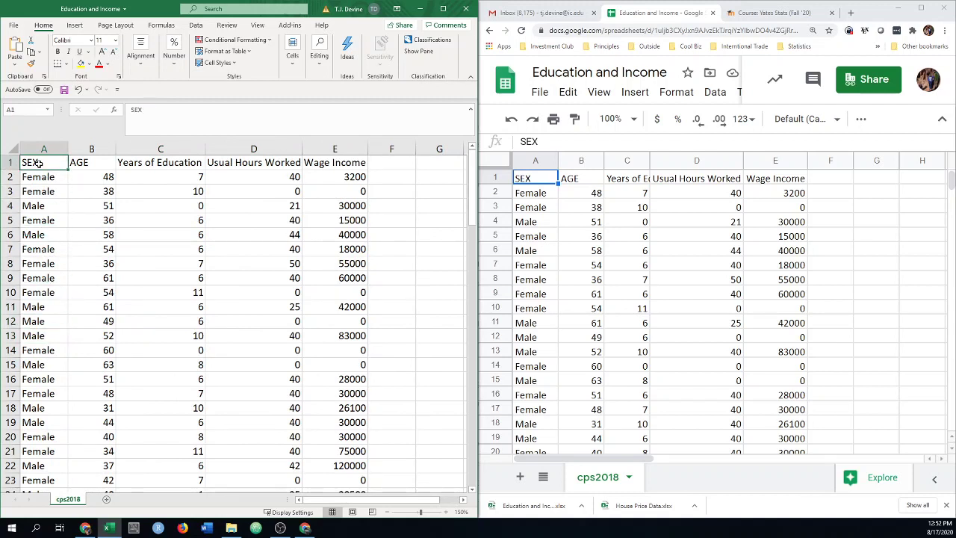
key("shift+Right")
key("shift+Right")
key("shift+Right")
key("shift+Right")
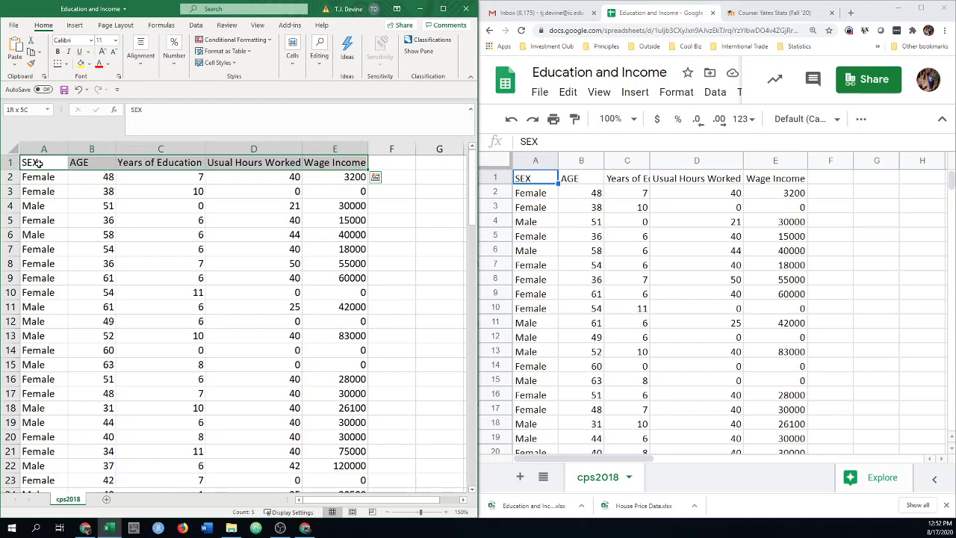
key("ctrl+shift+Down")
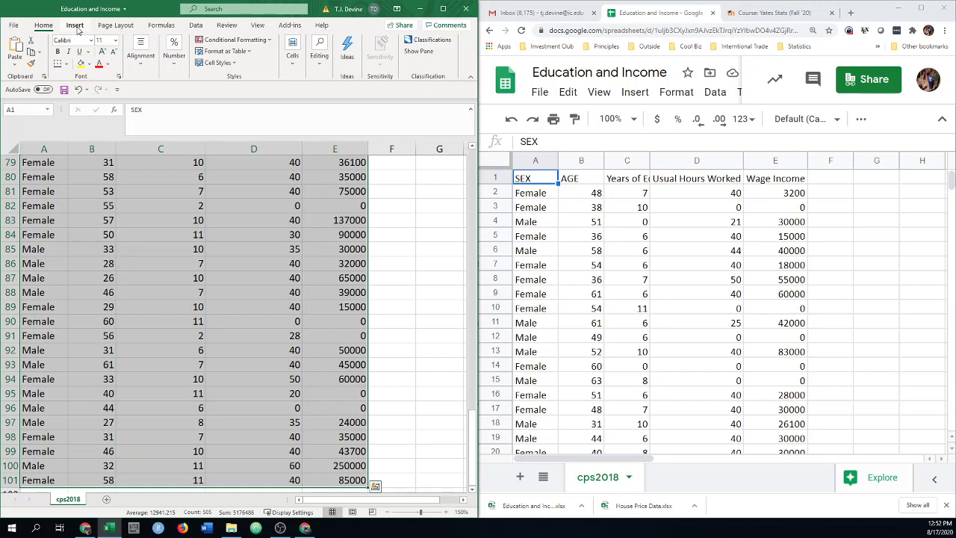
Insert a PivotTable from cps2018!$A$1:$E$101 on a new worksheet, with Excel maximized
left_click(75, 27)
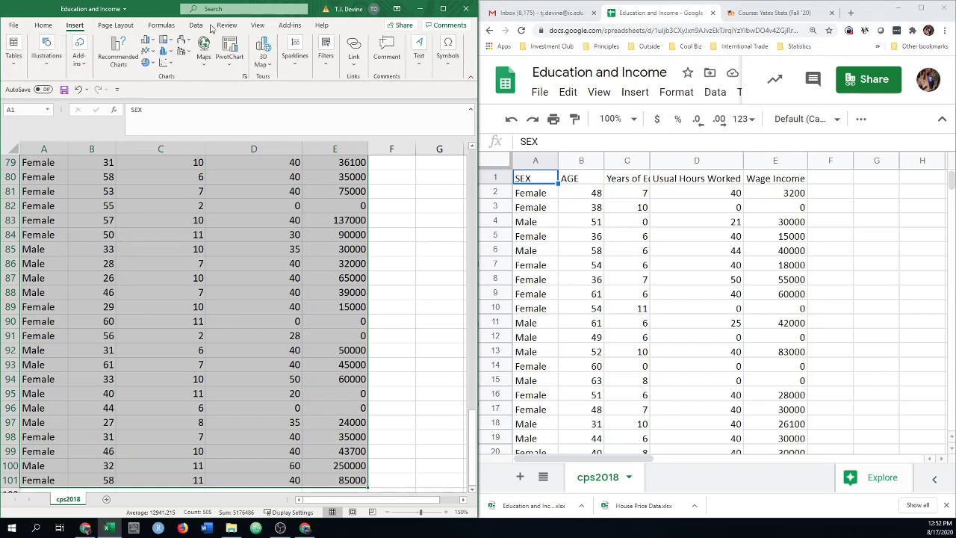
left_click_drag(146, 8, 137, 8)
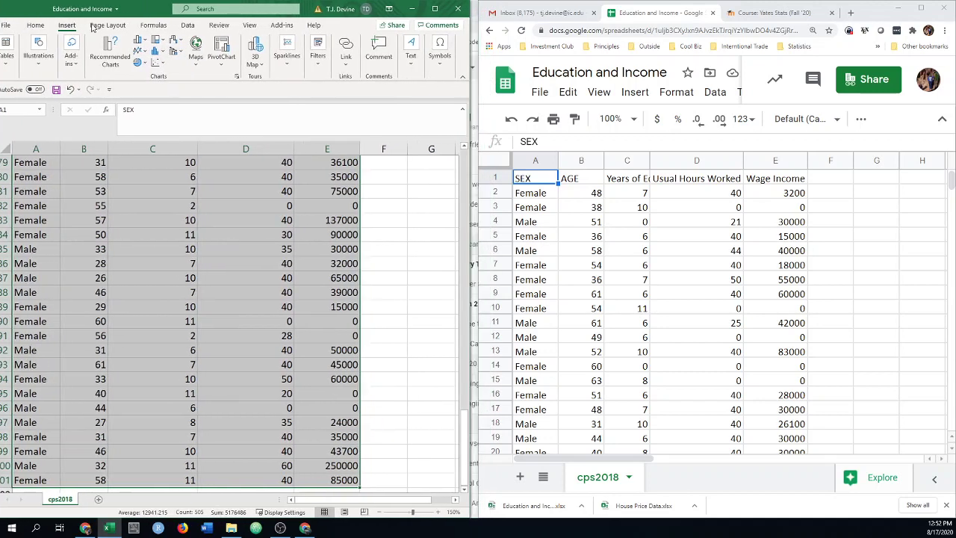
left_click(10, 65)
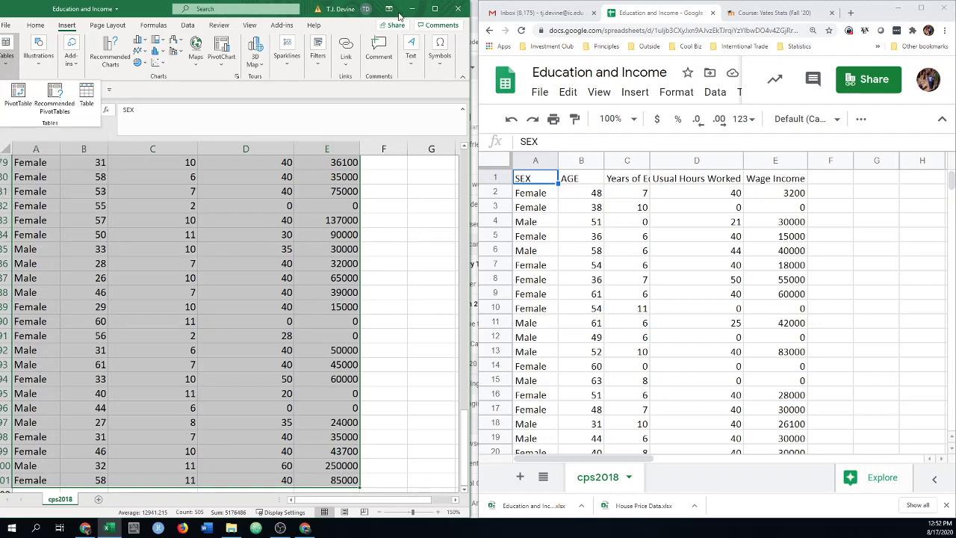
left_click(436, 9)
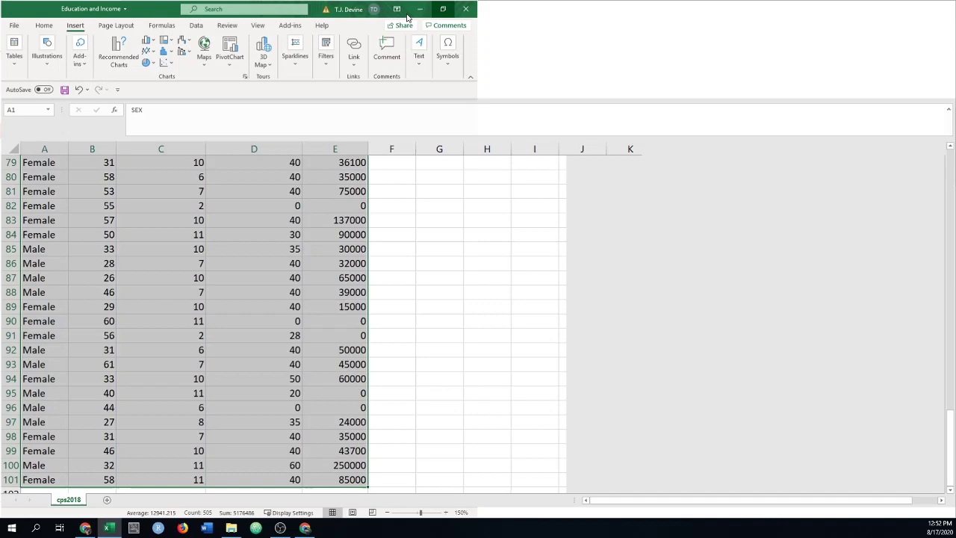
left_click(20, 54)
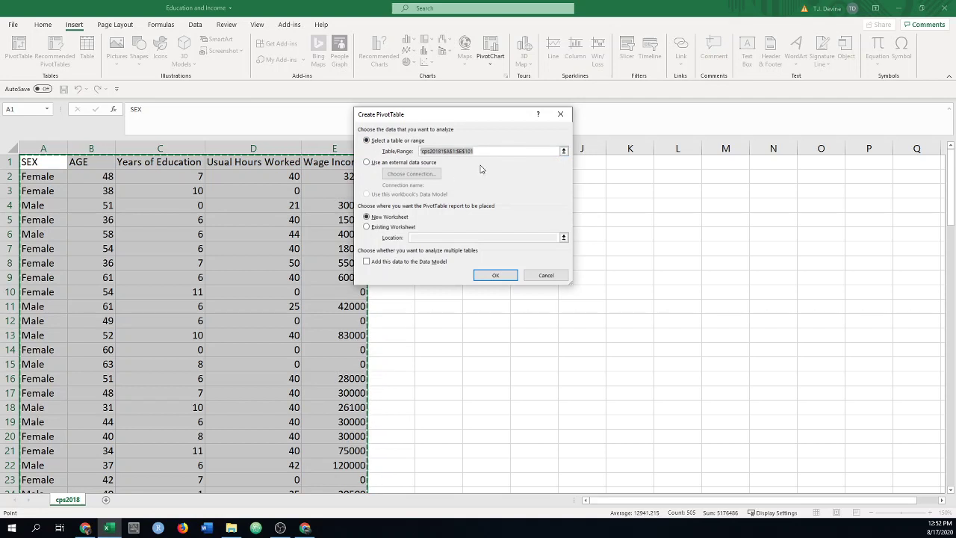
left_click(495, 276)
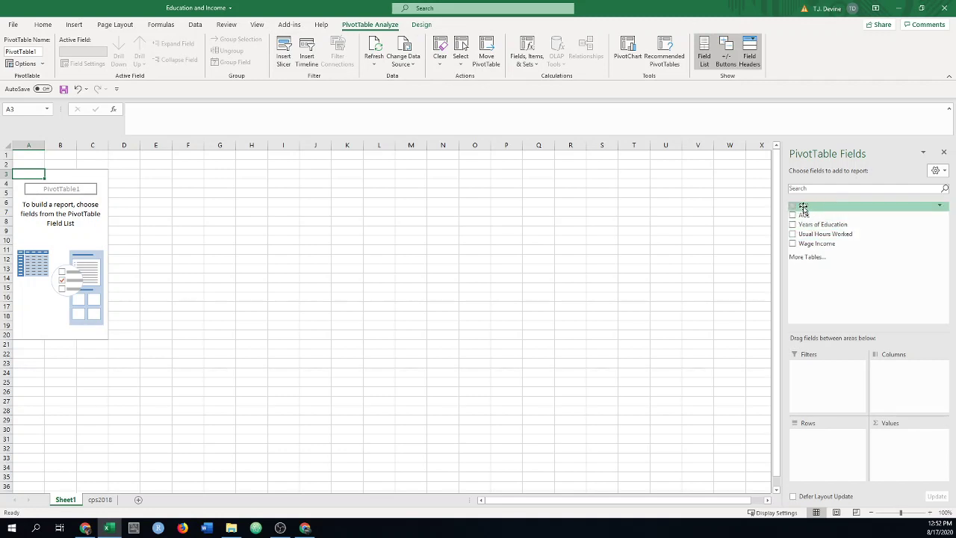
Place SEX as the row field, giving Female, Male and Grand Total rows
left_click(793, 207)
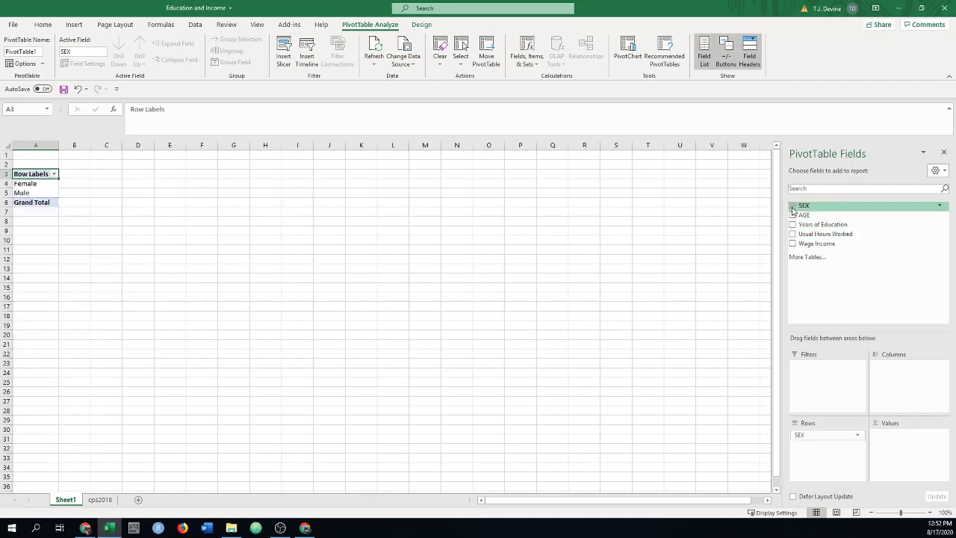
left_click(793, 206)
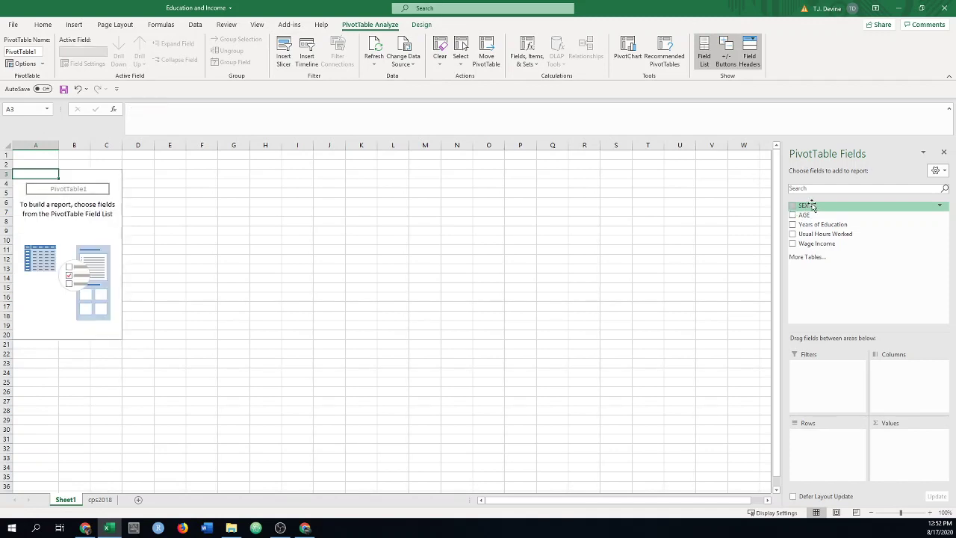
left_click_drag(805, 206, 809, 445)
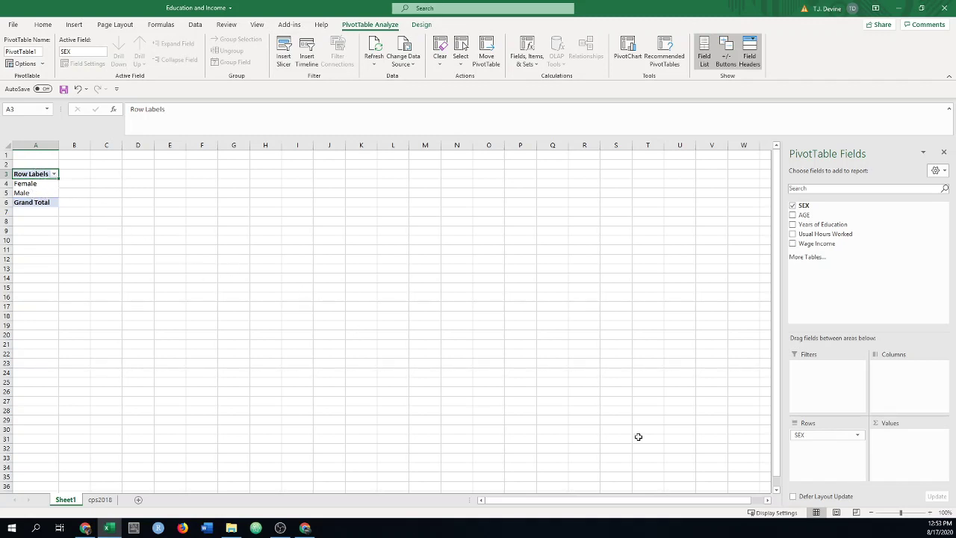
left_click(934, 513)
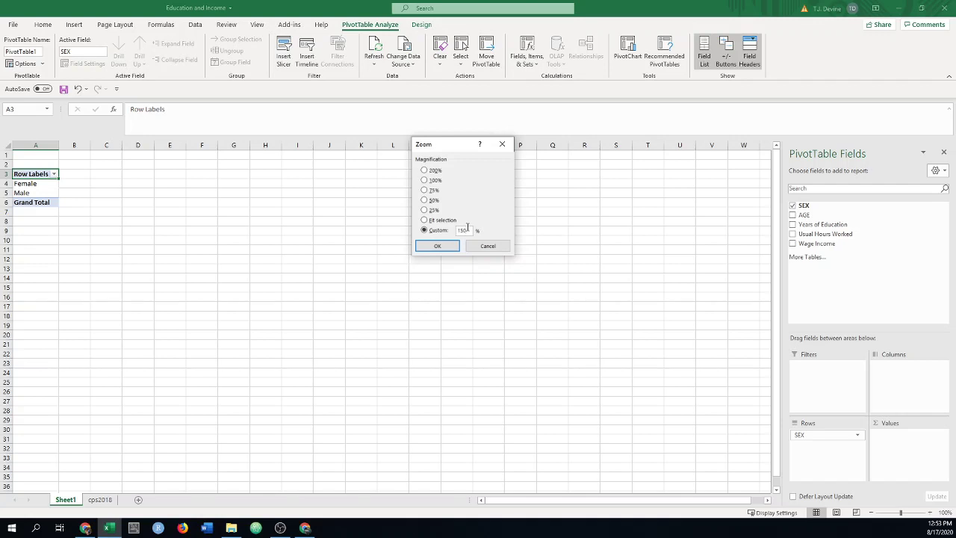
Zoom to 150% and add AGE to Values as Sum of AGE
left_click(435, 246)
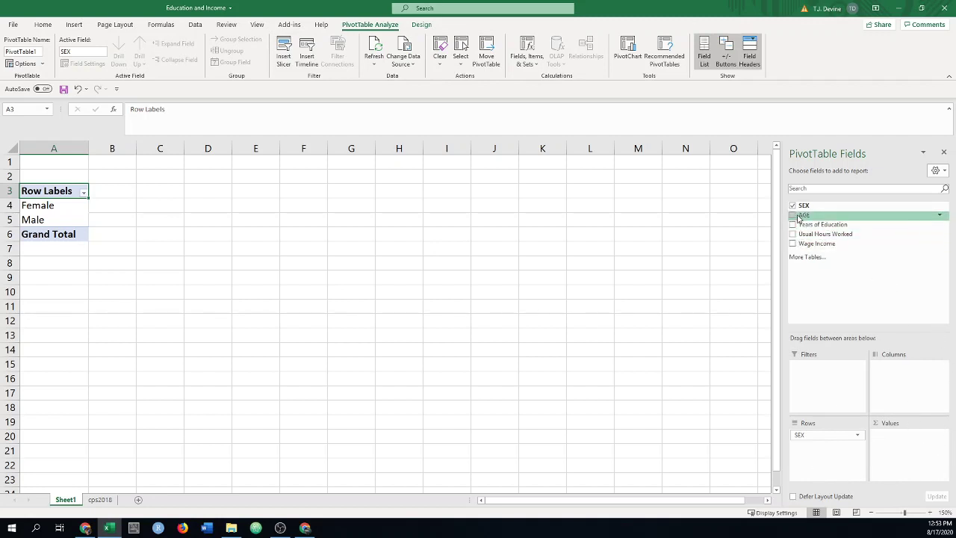
left_click_drag(796, 216, 897, 452)
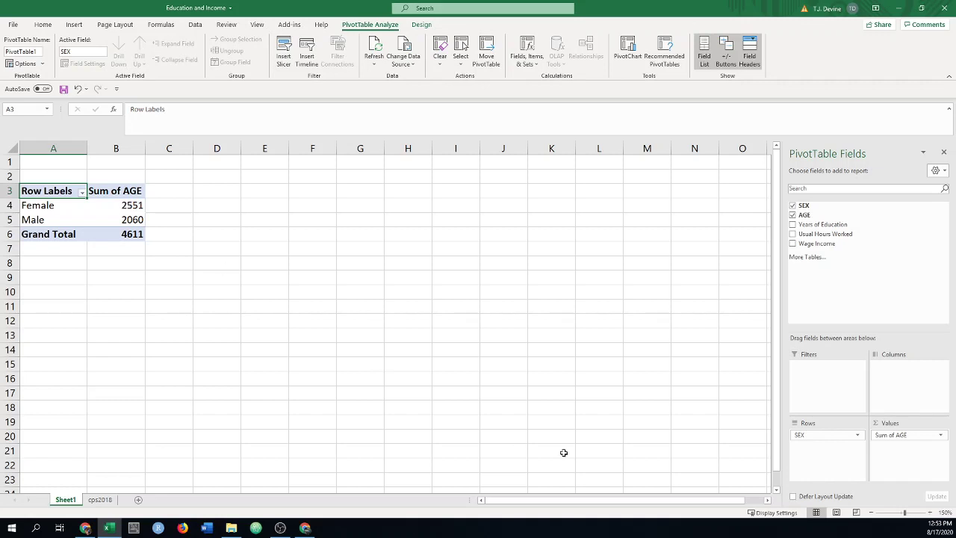
Change the AGE value field to summarize by Average instead of Sum
left_click(940, 435)
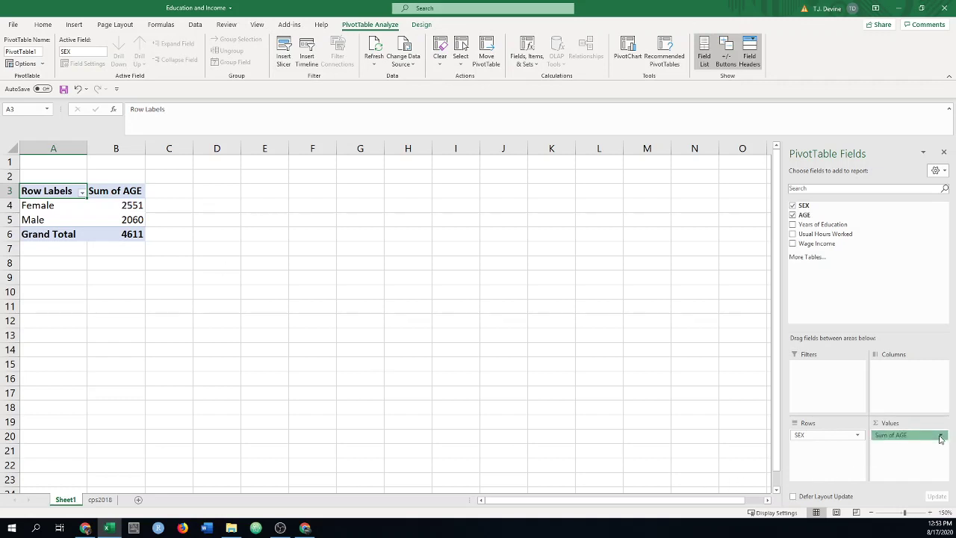
left_click(929, 424)
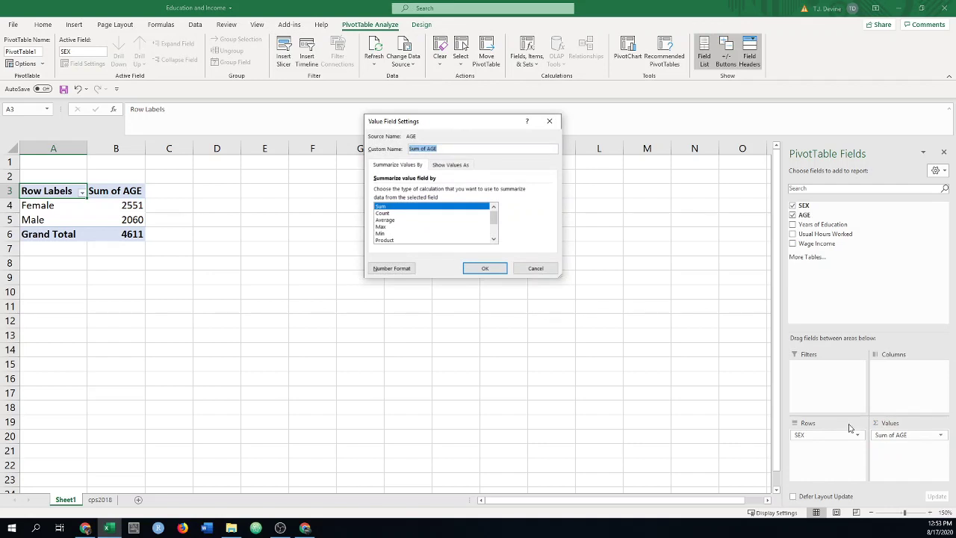
left_click(397, 220)
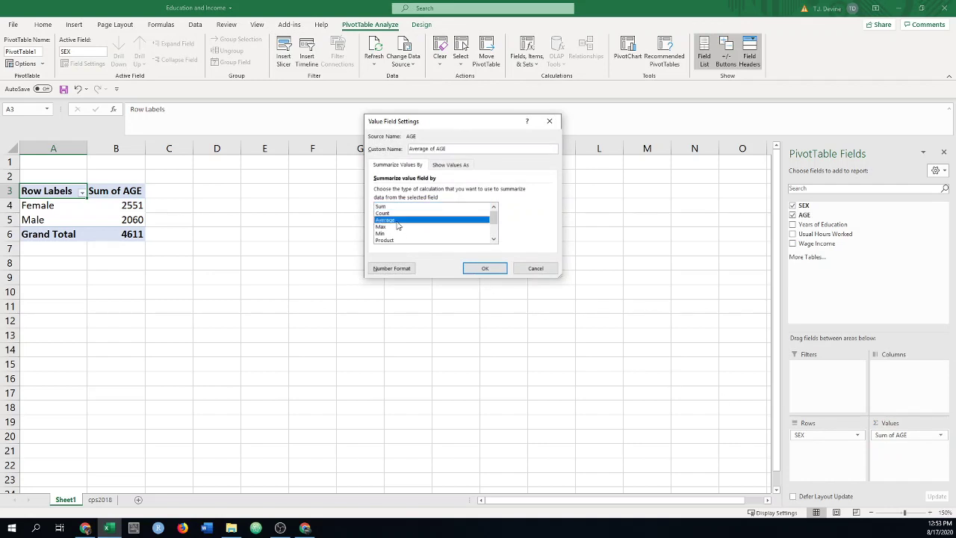
left_click(482, 268)
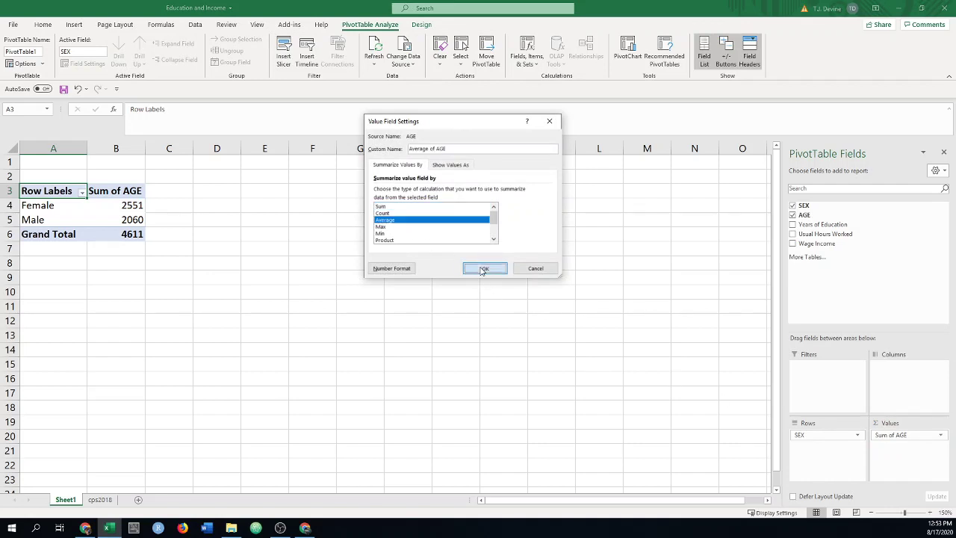
Reduce the Average of AGE cells B4:B6 to one decimal place
left_click(118, 207)
key("shift+Down")
key("shift+Down")
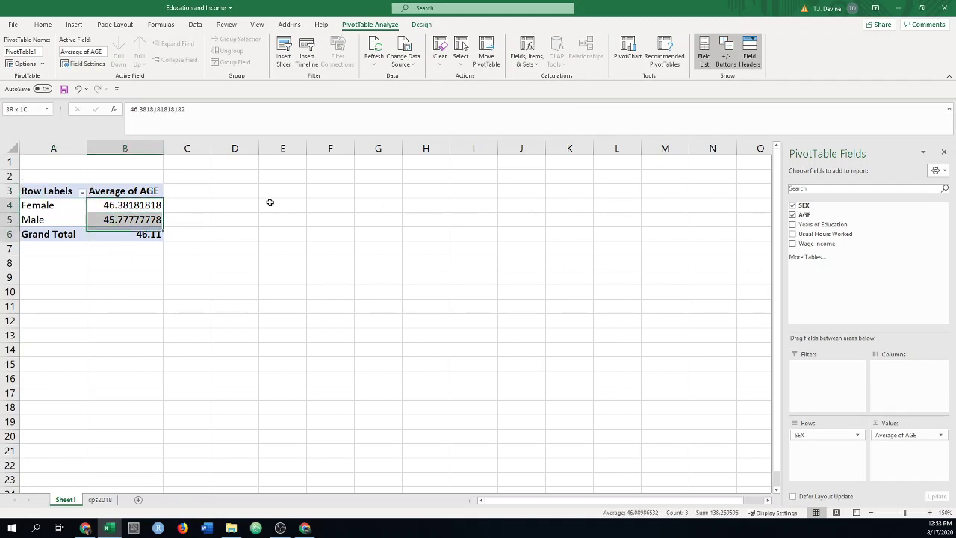
left_click(43, 26)
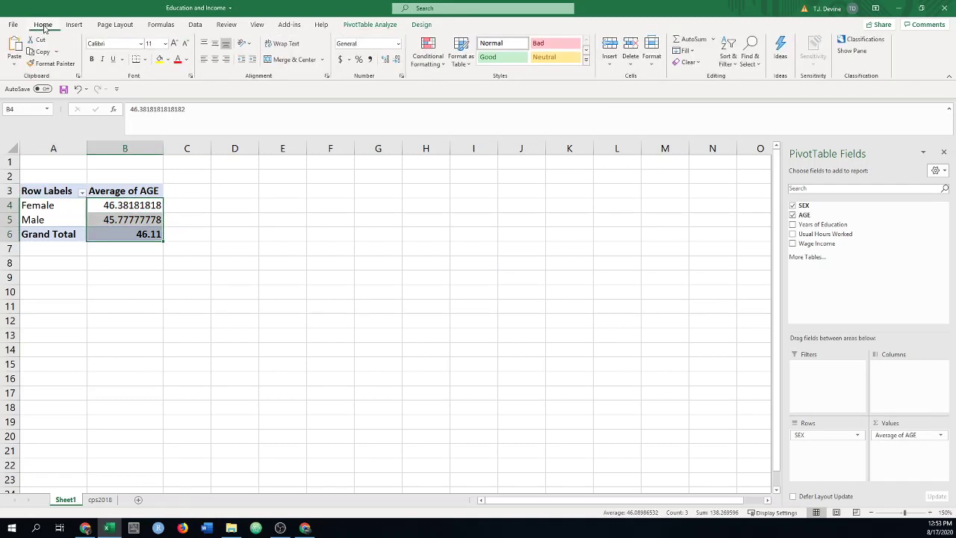
left_click(397, 59)
left_click(396, 59)
left_click(397, 60)
left_click(396, 60)
left_click(397, 60)
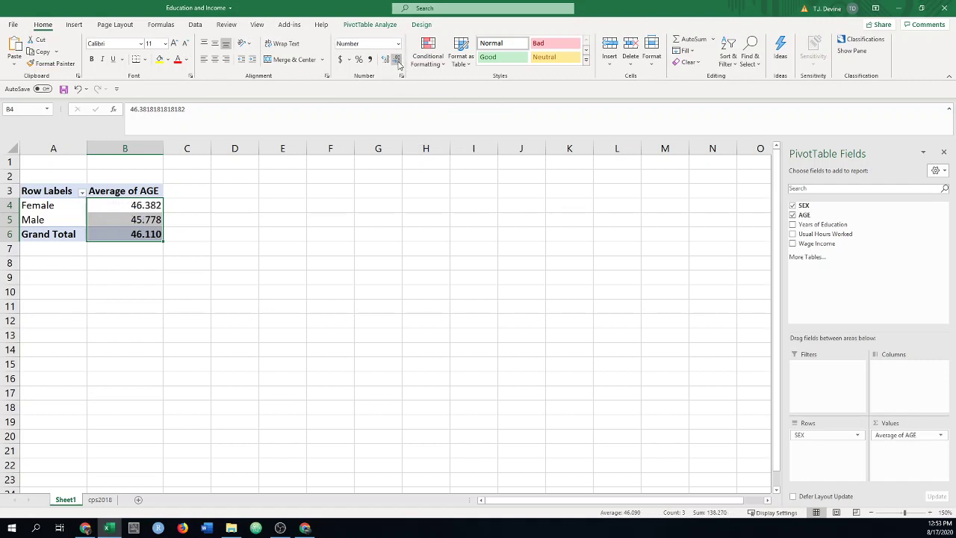
left_click(397, 60)
left_click(397, 61)
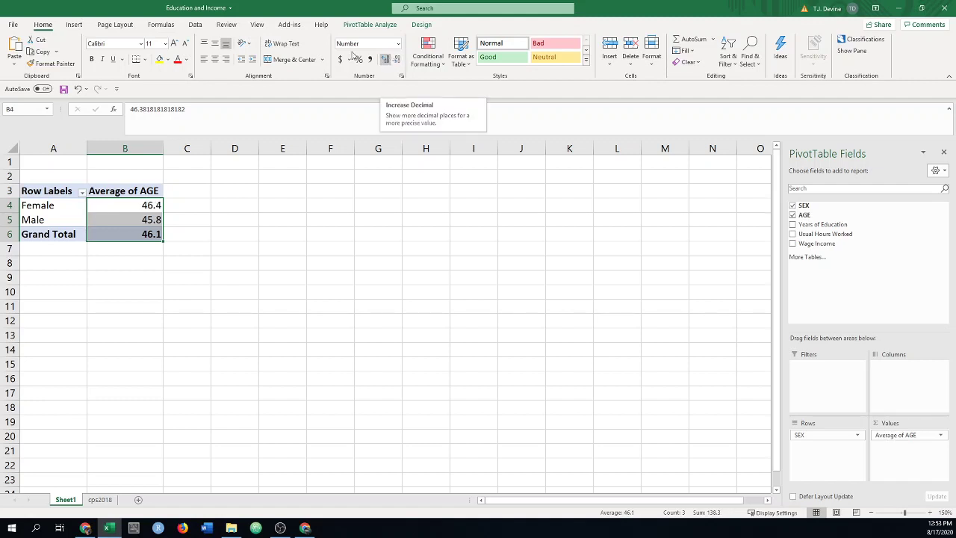
left_click(197, 219)
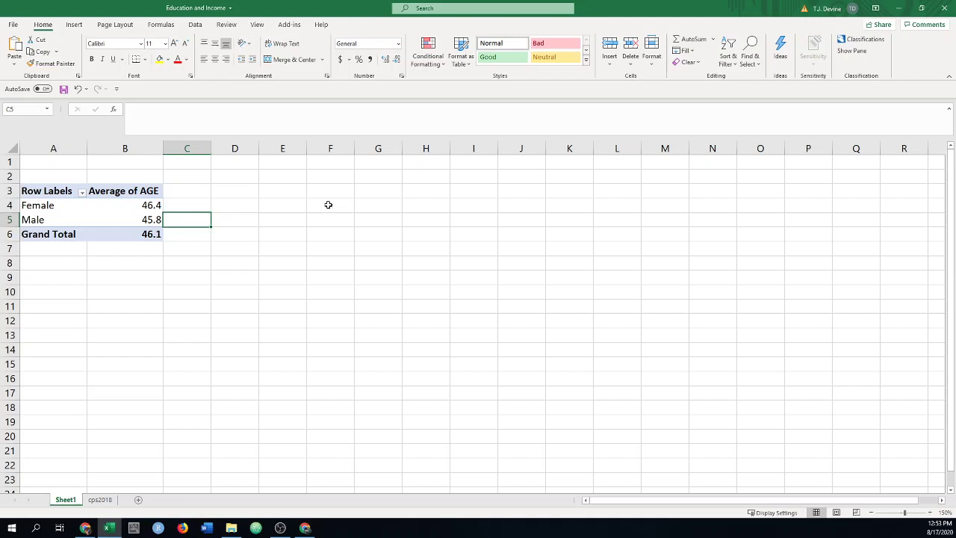
Select a cell inside the pivot table to reopen the PivotTable Fields list
left_click(295, 332)
left_click(407, 177)
left_click(569, 291)
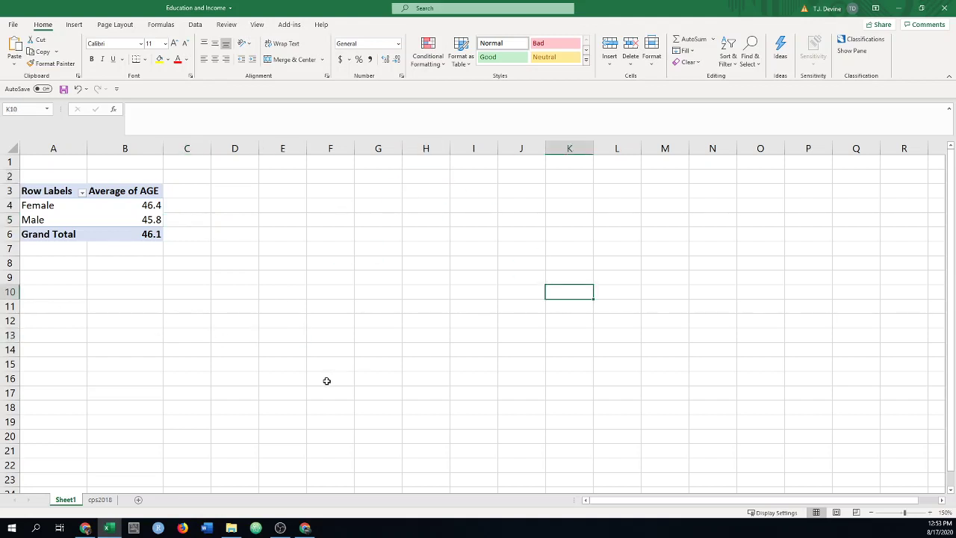
left_click(326, 381)
left_click(282, 378)
left_click(156, 373)
left_click(109, 320)
left_click(390, 313)
left_click(380, 384)
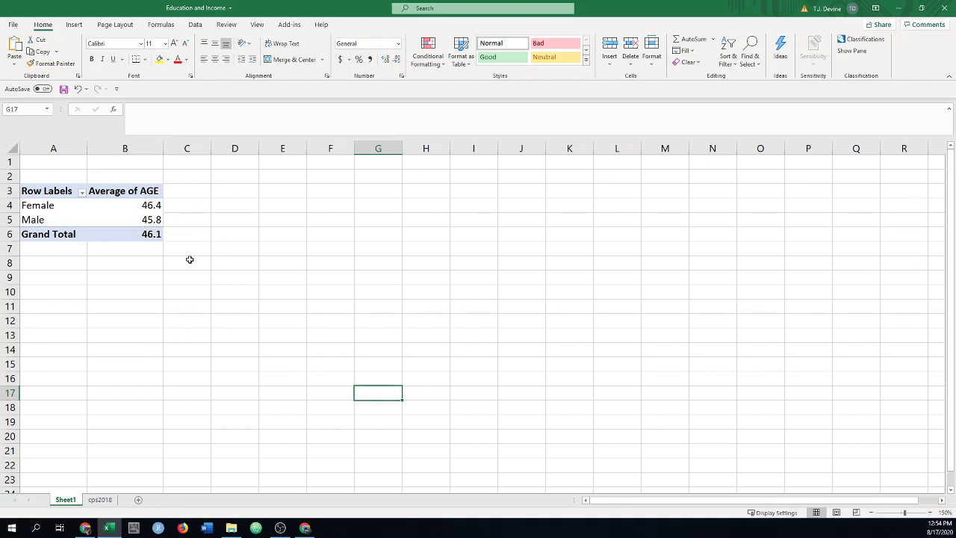
left_click(152, 217)
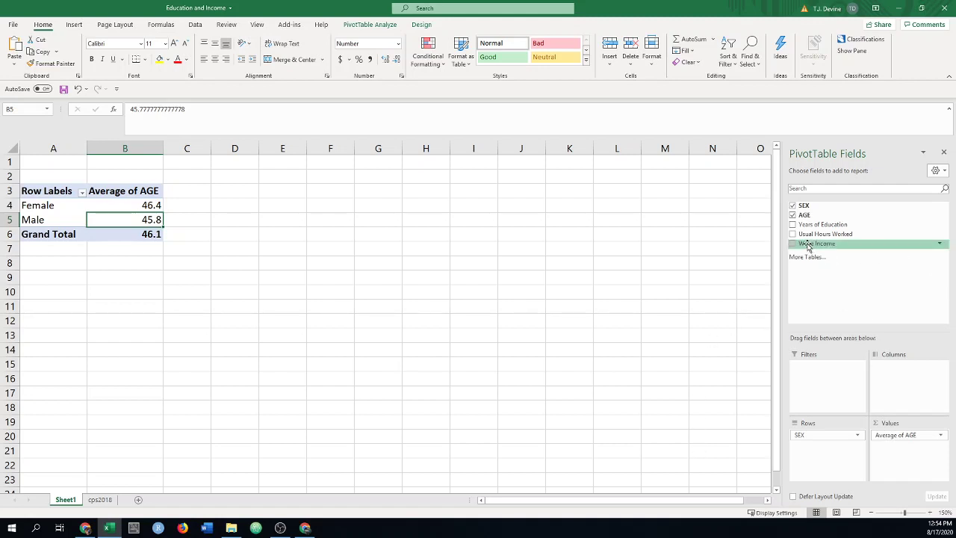
Add Wage Income to Values as Sum of Wage Income for Female and Male
left_click_drag(807, 246, 901, 460)
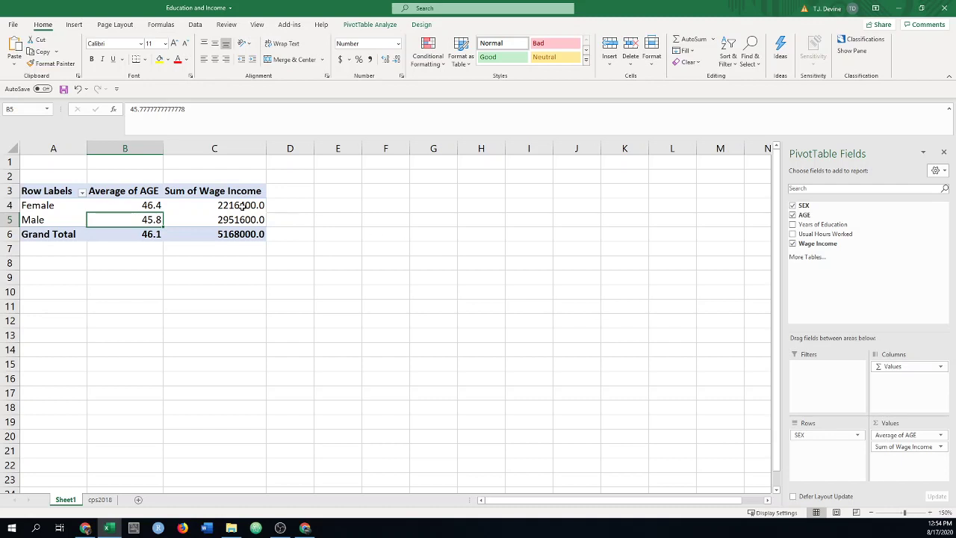
mouse_move(242, 207)
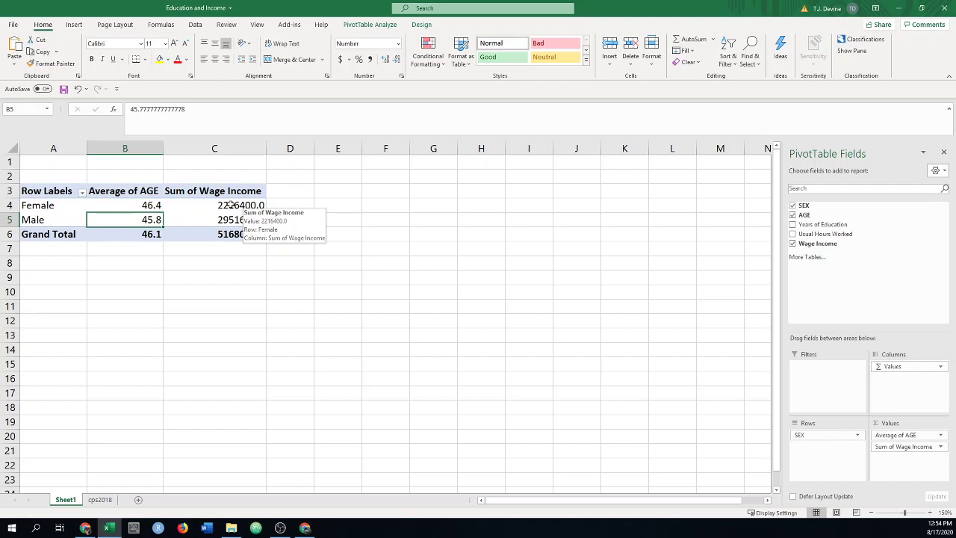
Summarize Wage Income by Average: Female 40298.2, Male 65591.1, total 51680.0
right_click(232, 206)
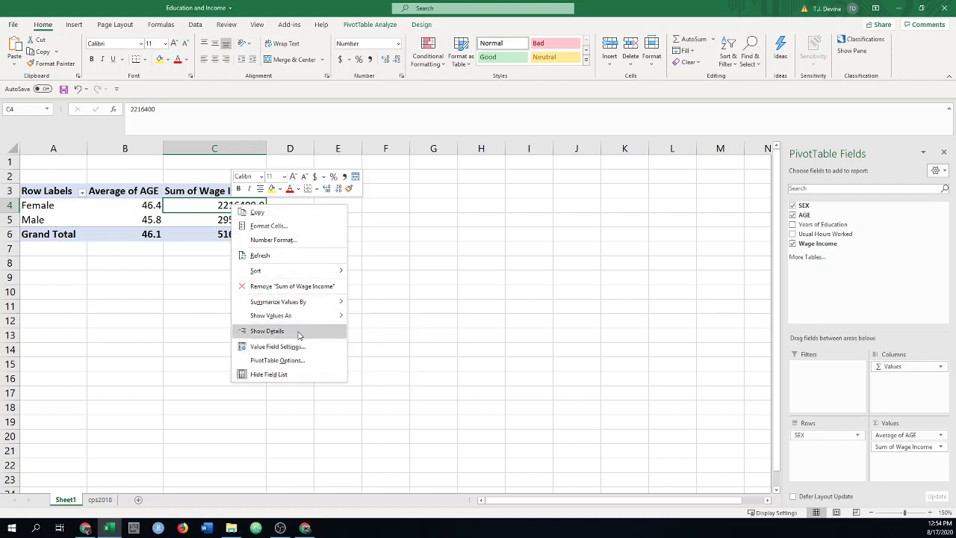
mouse_move(301, 301)
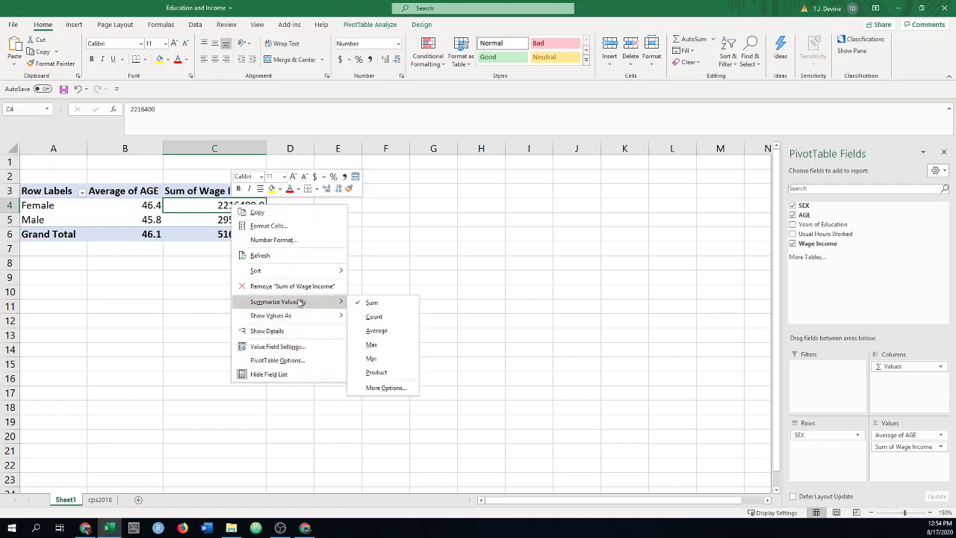
left_click(379, 330)
left_click(280, 281)
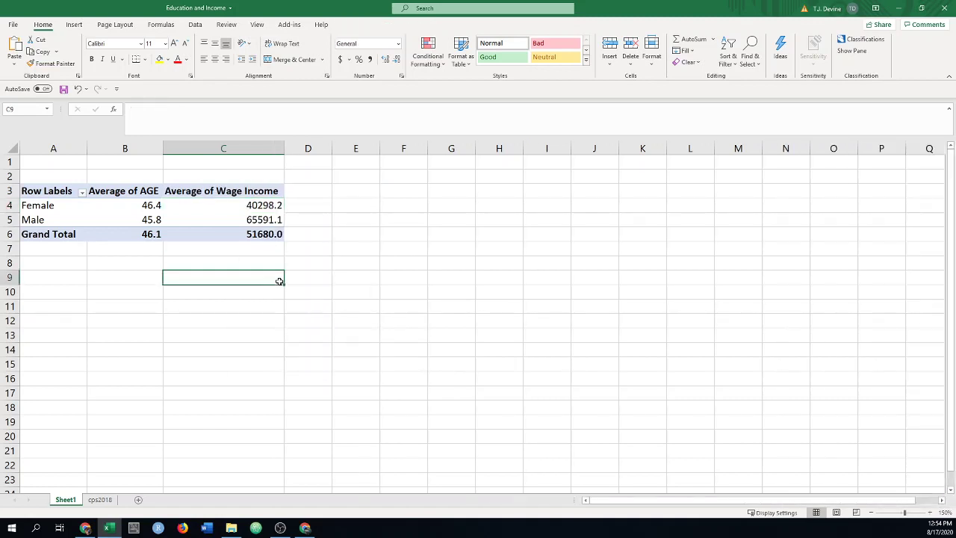
left_click(221, 216)
left_click(328, 336)
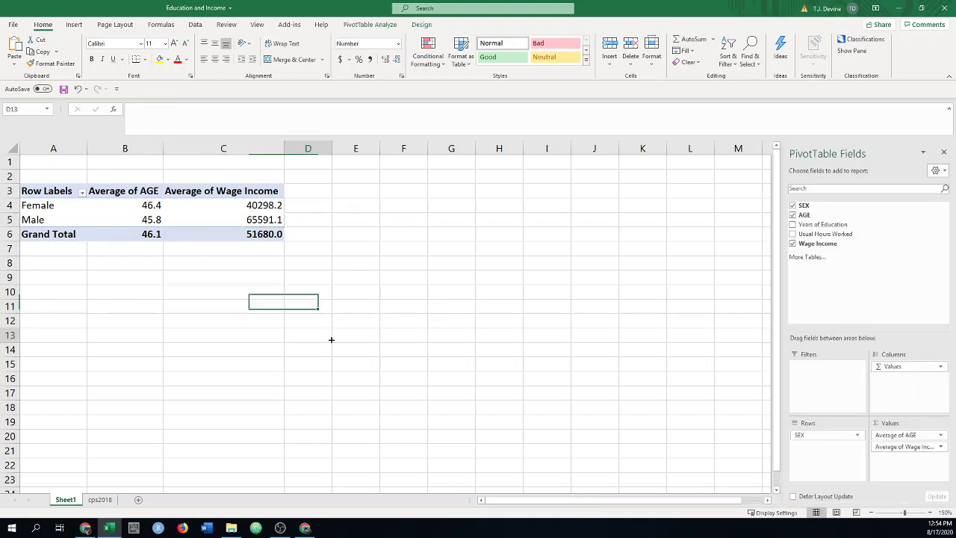
left_click(224, 222)
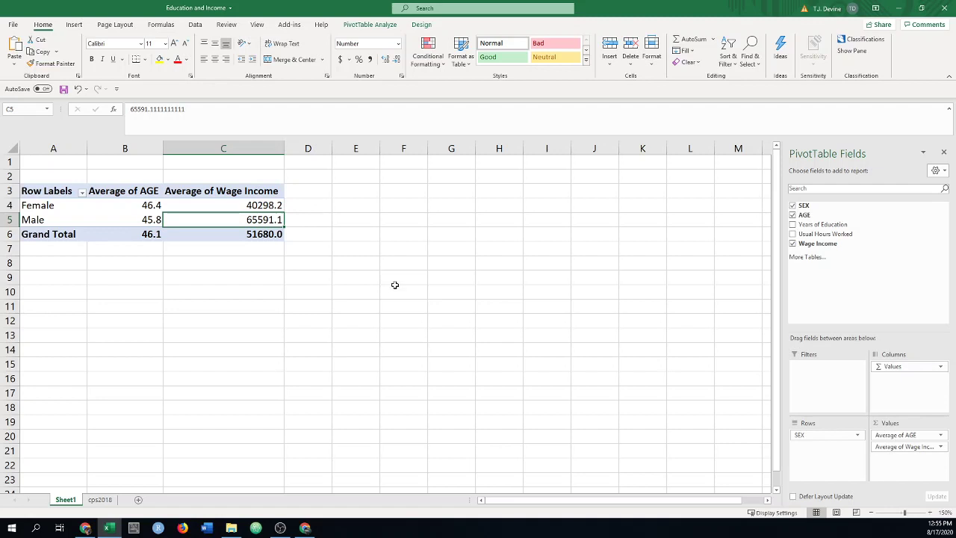
right_click(255, 223)
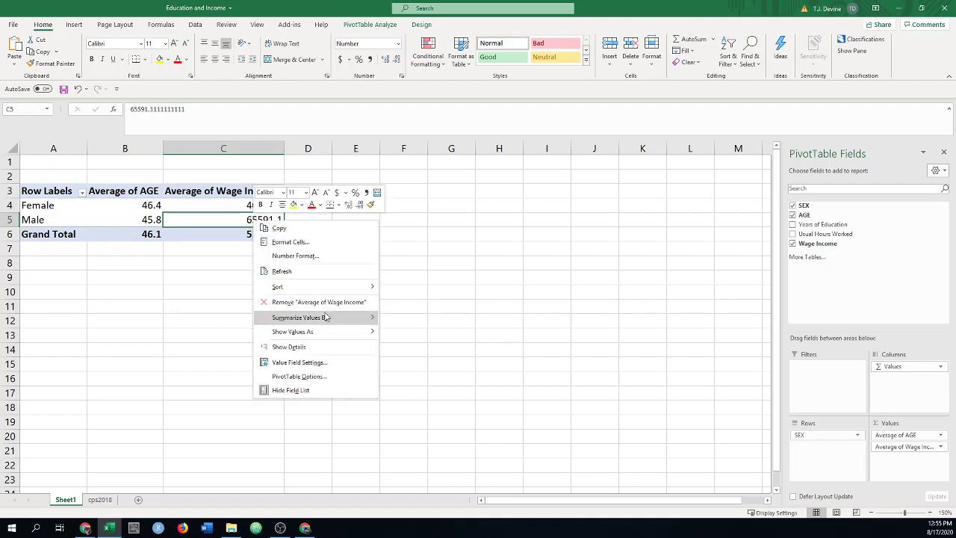
mouse_move(326, 317)
left_click(419, 403)
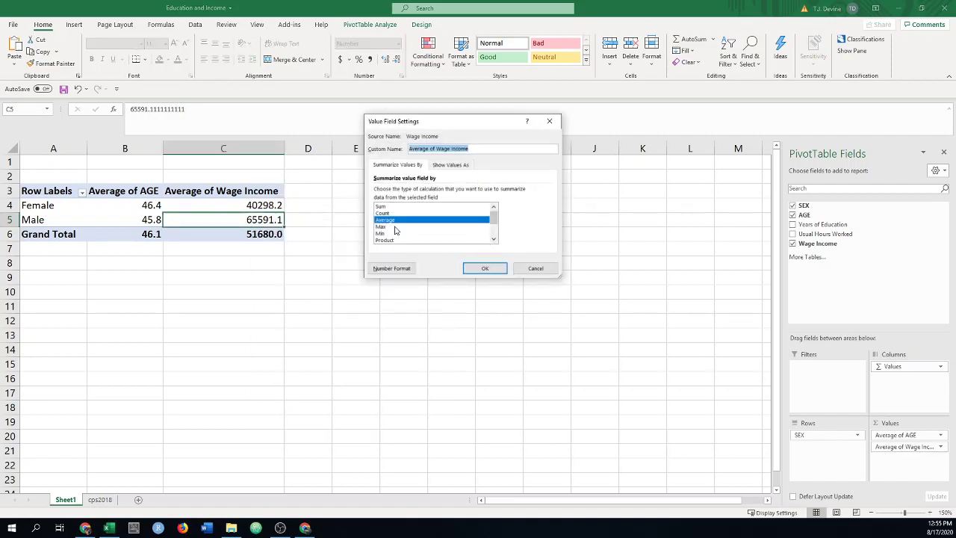
scroll(493, 237, "down", 3)
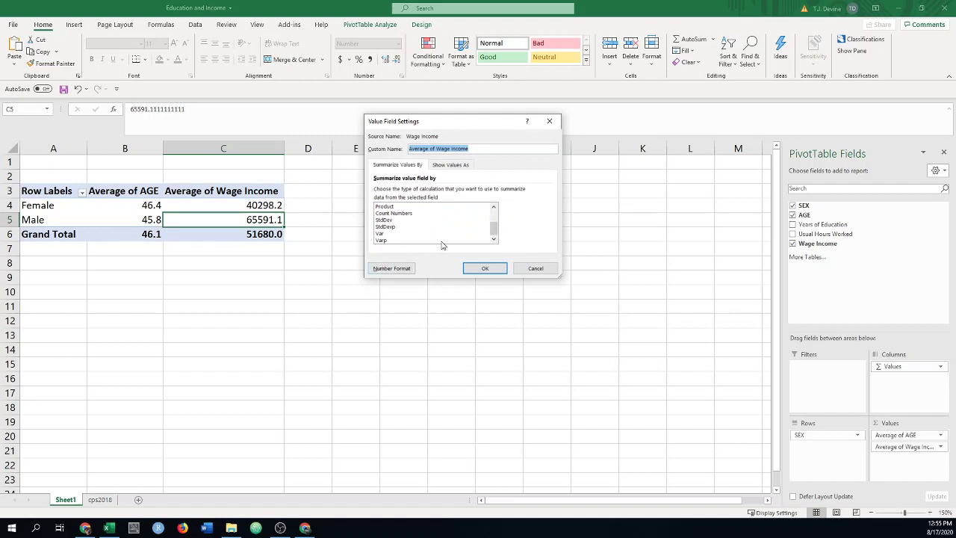
left_click(484, 268)
left_click(307, 277)
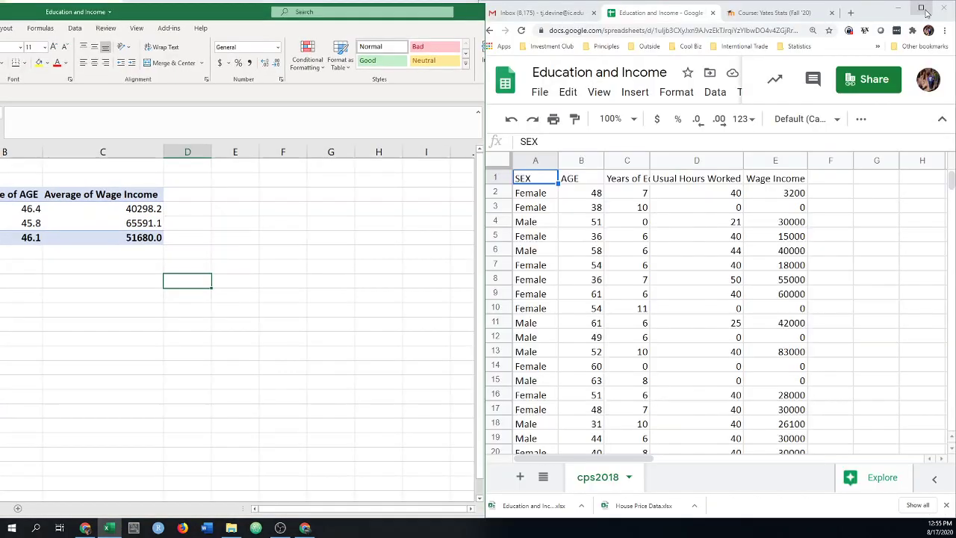
Snap Excel to the left half and the Google Sheets window to the right
left_click(920, 8)
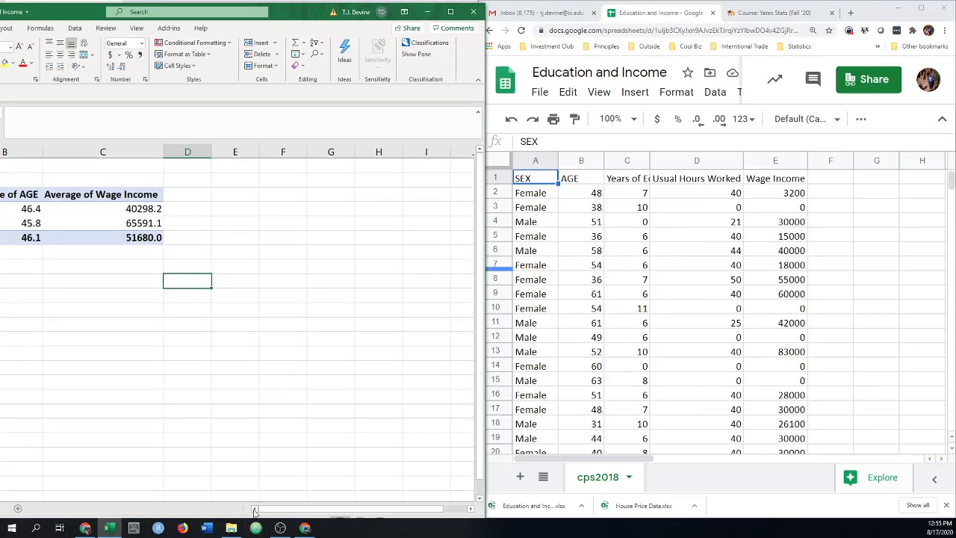
left_click(124, 350)
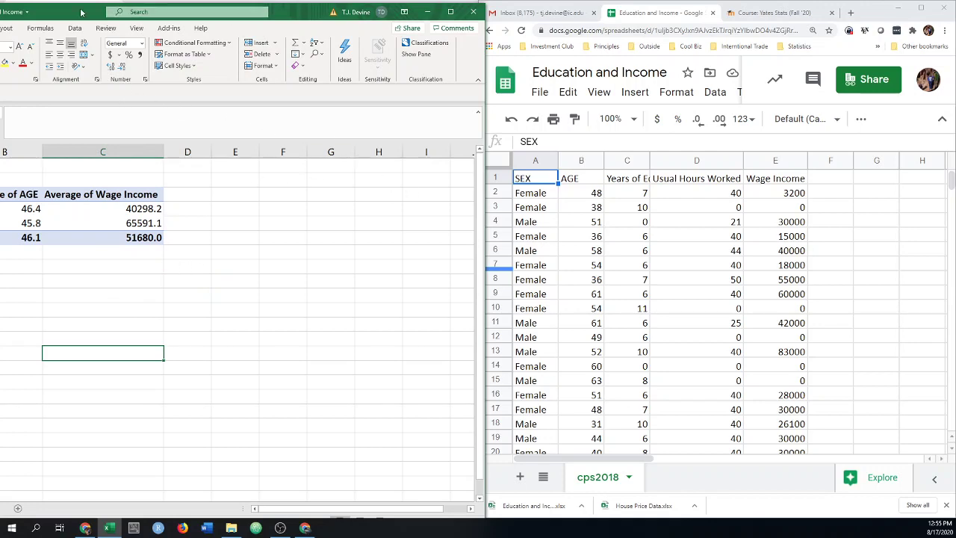
left_click_drag(80, 11, 187, 1)
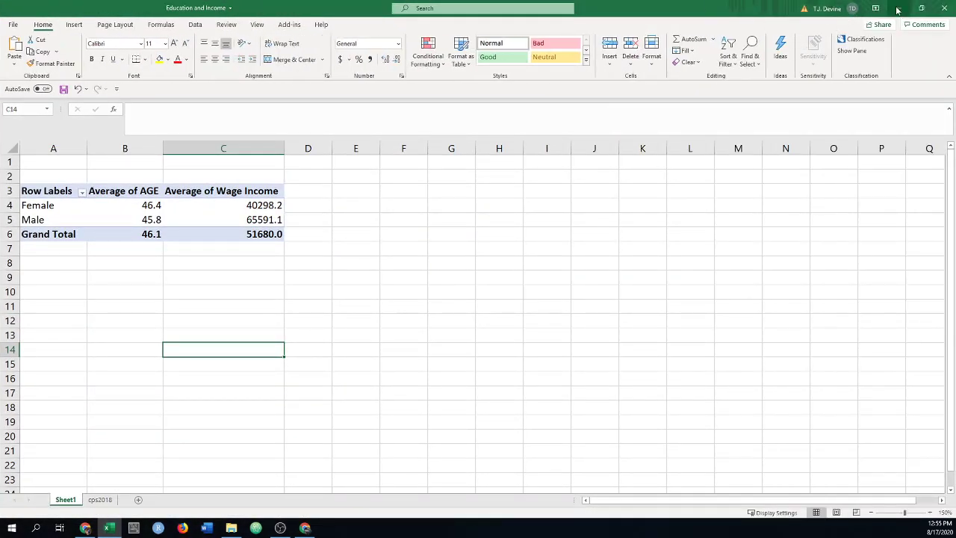
left_click(898, 8)
left_click_drag(870, 11, 955, 34)
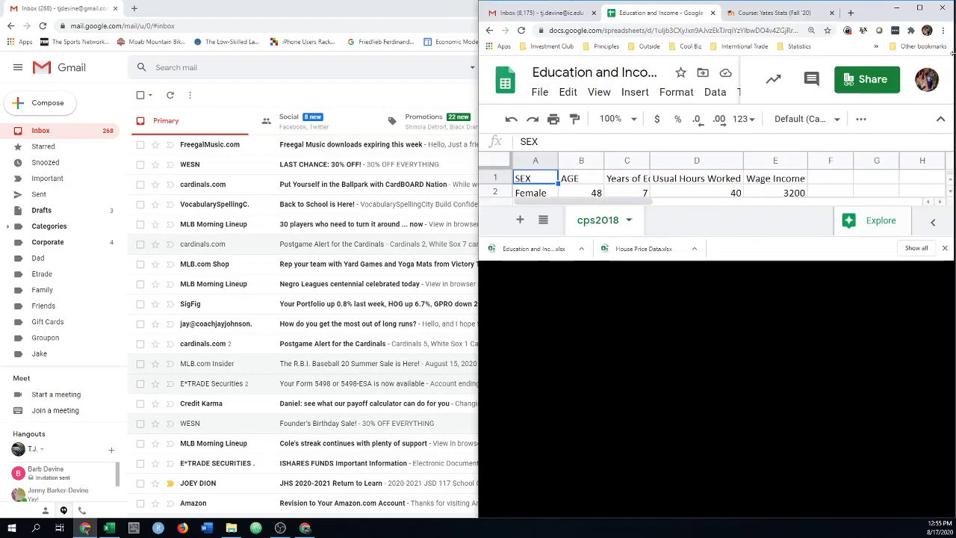
left_click(142, 200)
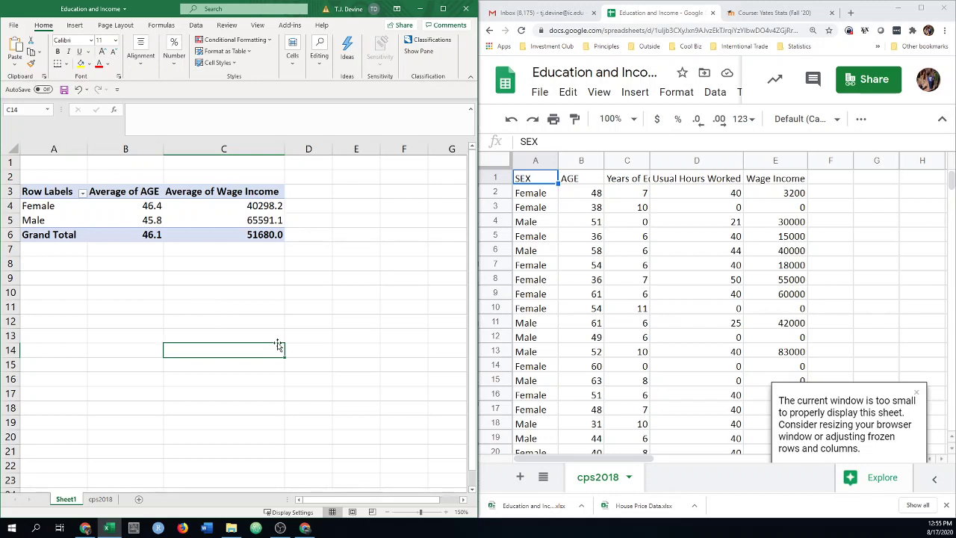
Dismiss the Google Sheet's window-too-small warning and select header cell A1
left_click(833, 179)
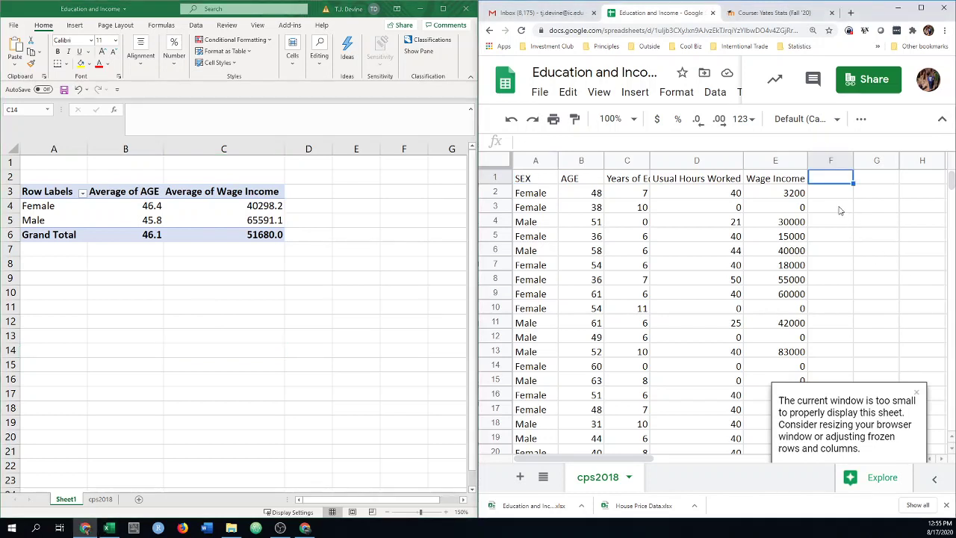
left_click(917, 393)
left_click(542, 178)
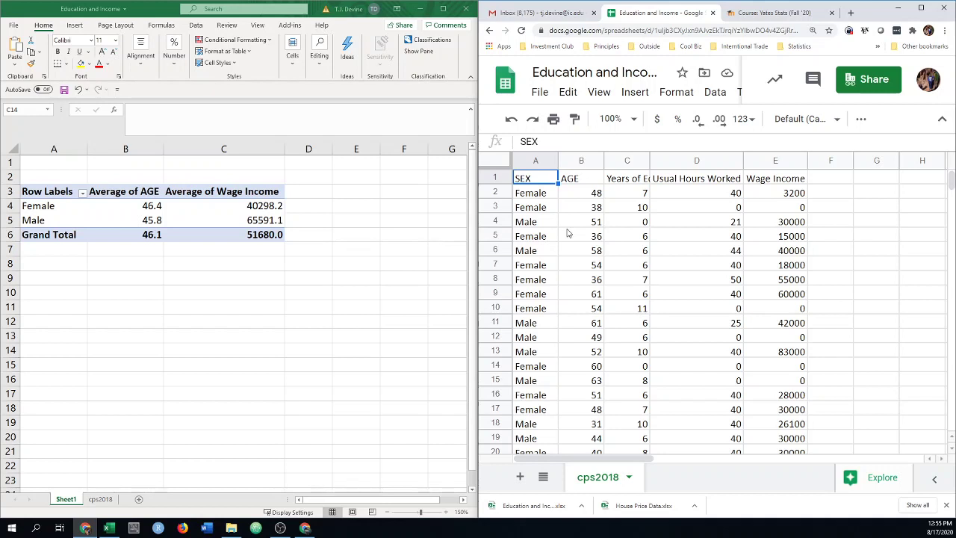
Select the cps2018 data range A1:E101, header row through the last data row
key("shift+Right")
key("shift+Right")
key("shift+Right")
key("shift+Right")
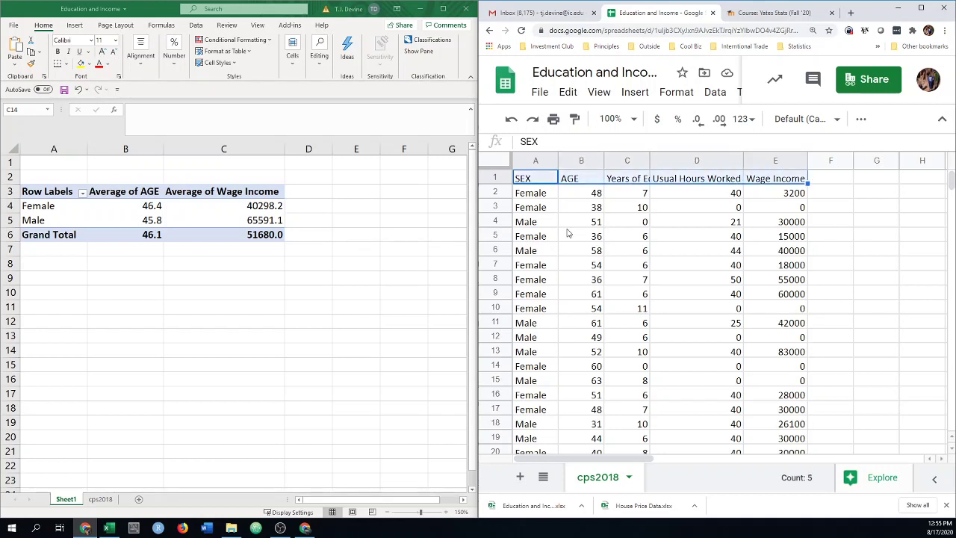
key("ctrl+shift+Down")
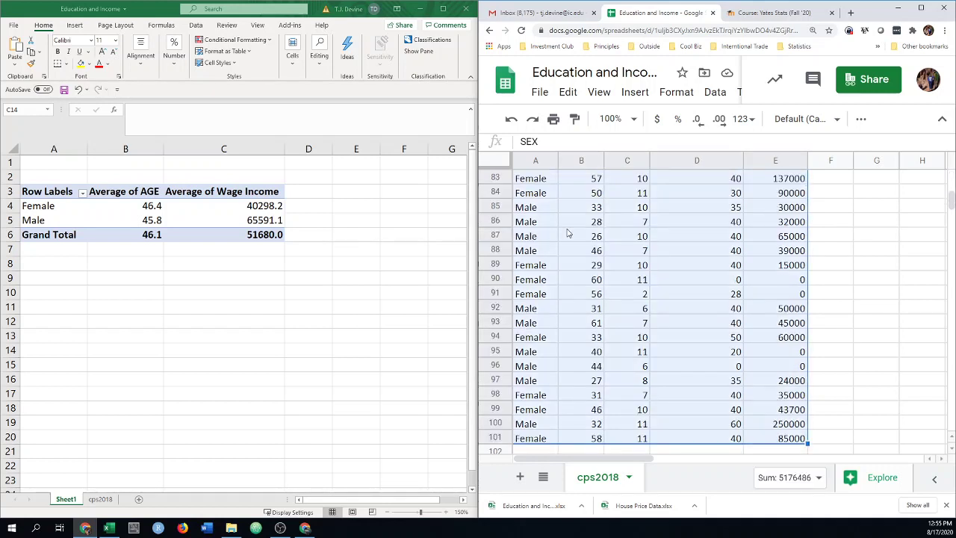
scroll(879, 274, "up", 20)
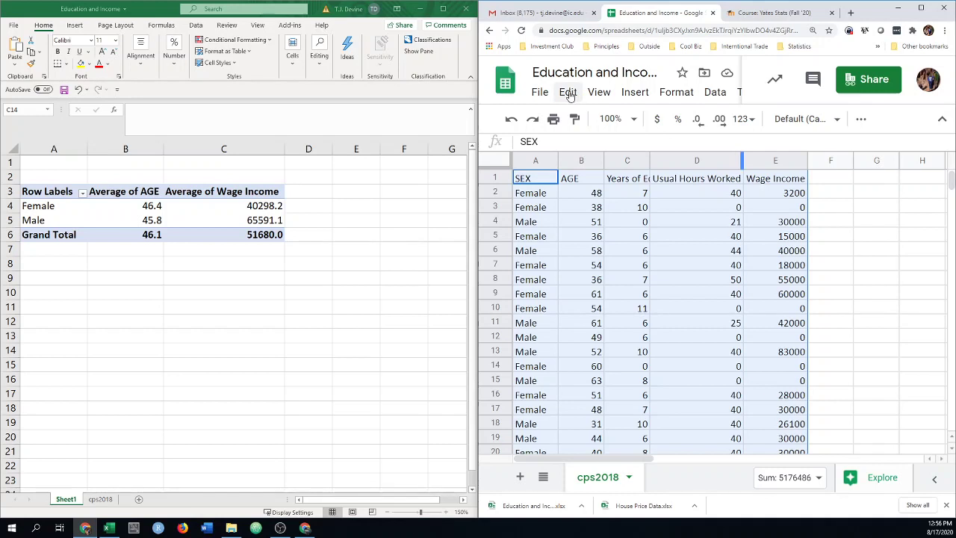
Maximize Chrome and create a pivot table from cps2018!A1:E101 on a new sheet
left_click(715, 93)
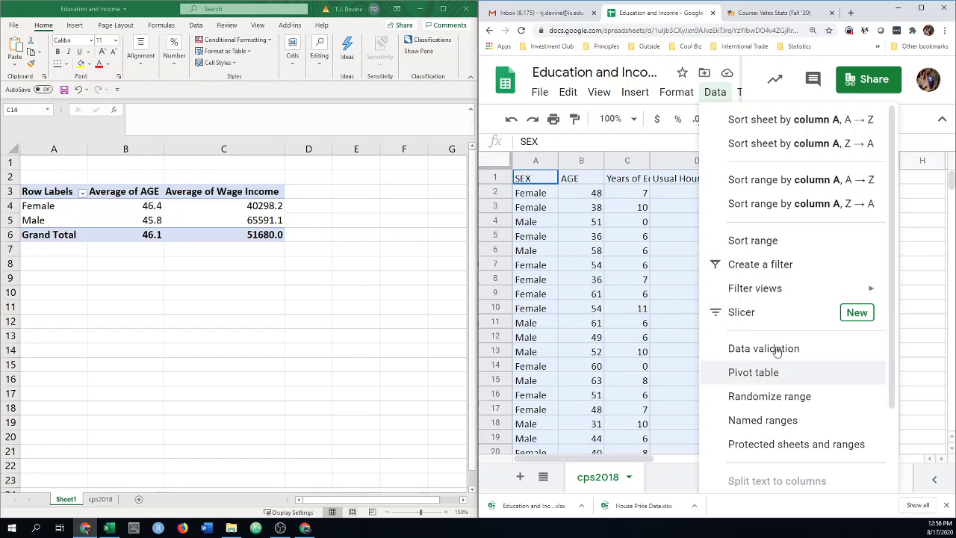
left_click(920, 9)
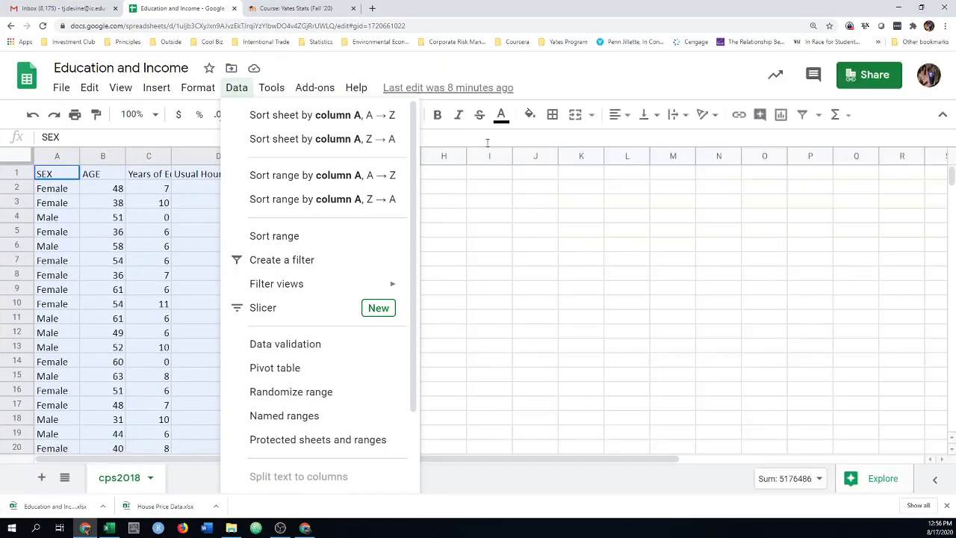
left_click(647, 88)
left_click(236, 87)
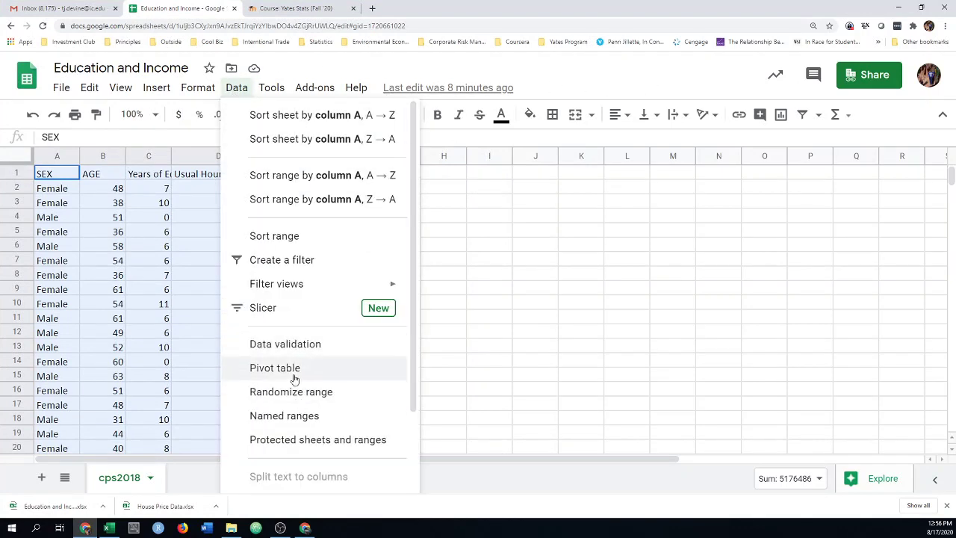
left_click(293, 369)
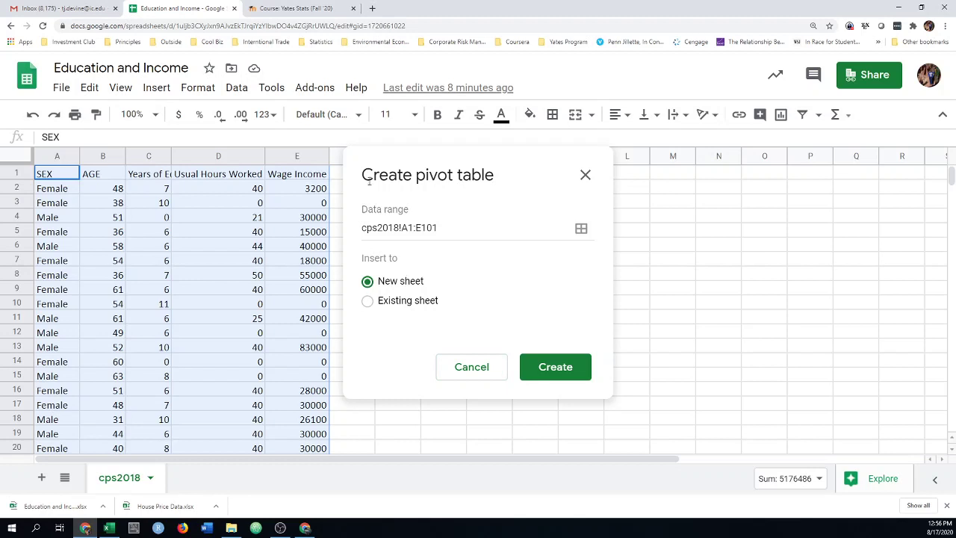
left_click(555, 366)
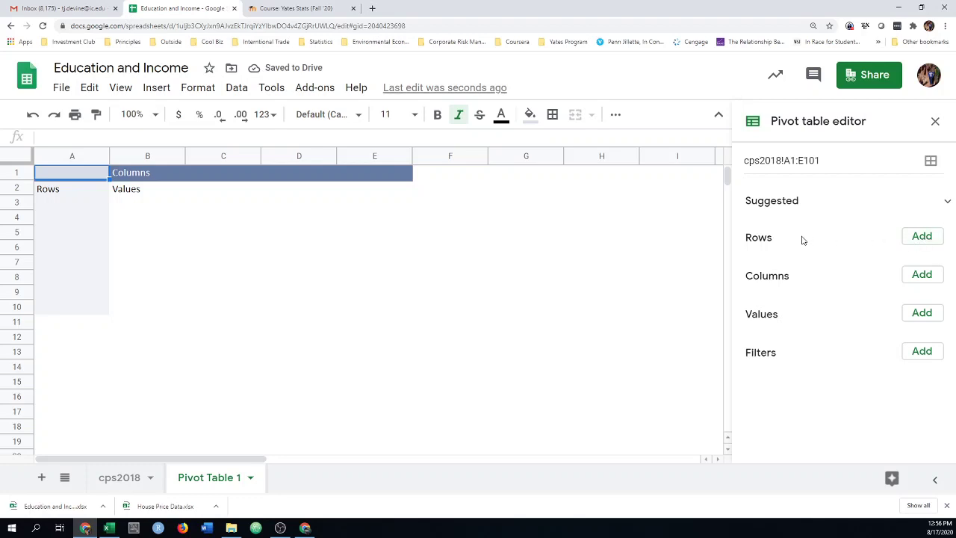
Group pivot rows by SEX and add SUM of AGE (Female 2551, Male 2060, Total 4611)
left_click(918, 239)
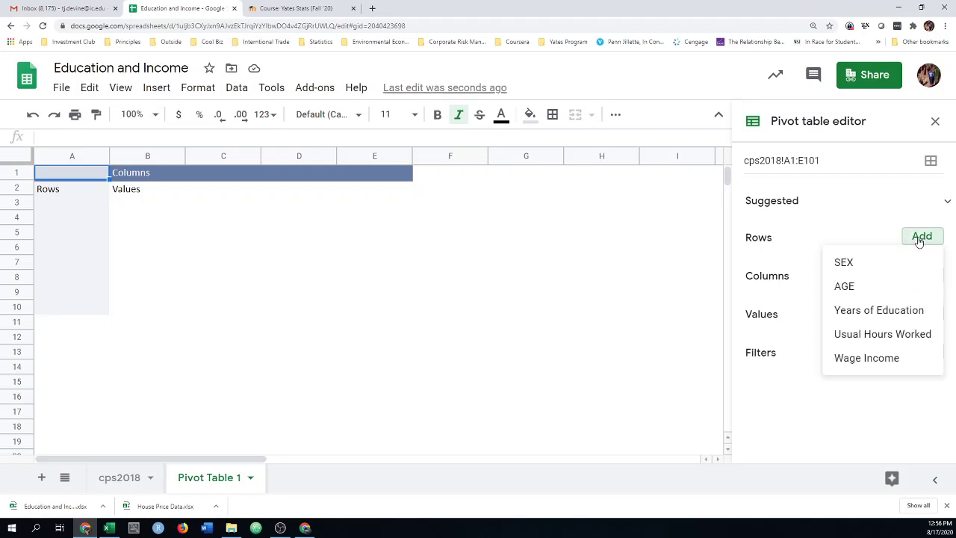
left_click(889, 262)
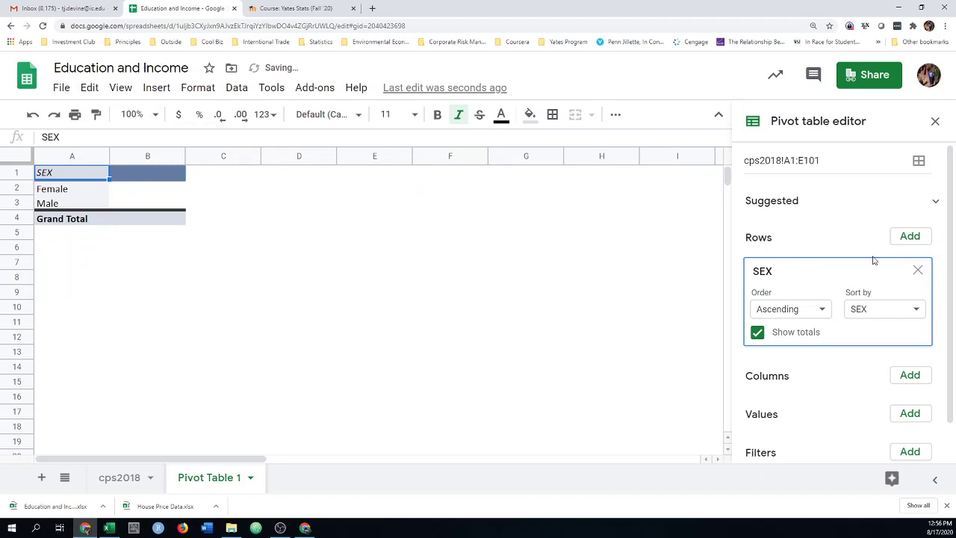
scroll(870, 254, "down", 1)
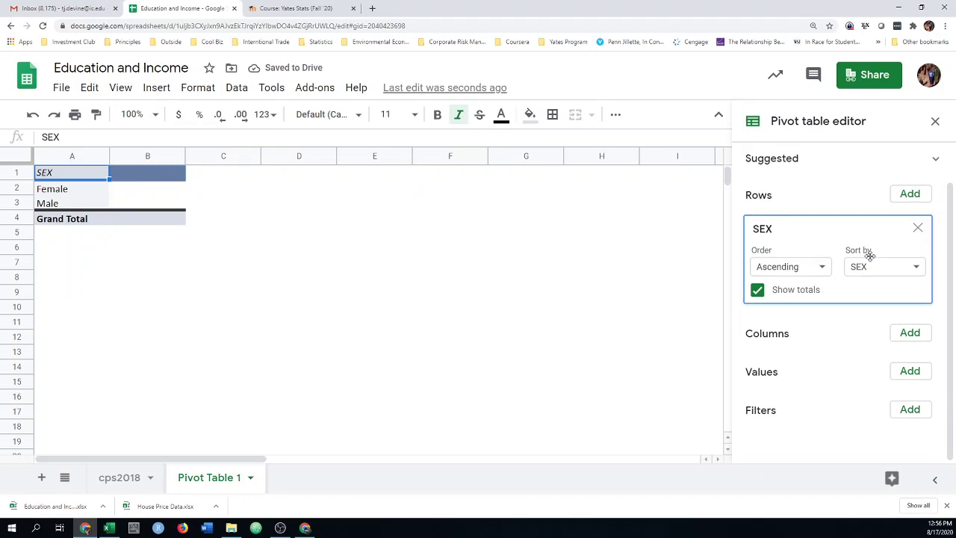
left_click(910, 372)
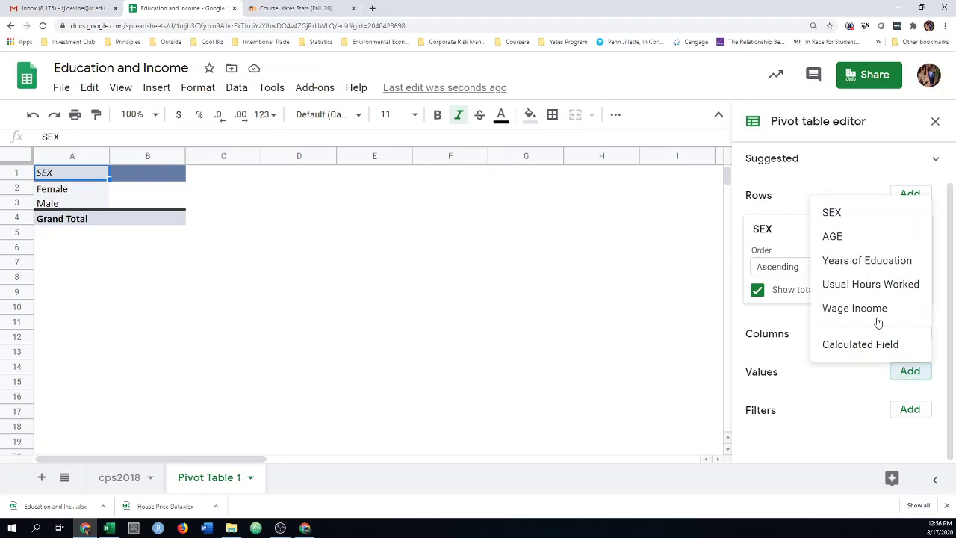
left_click(855, 237)
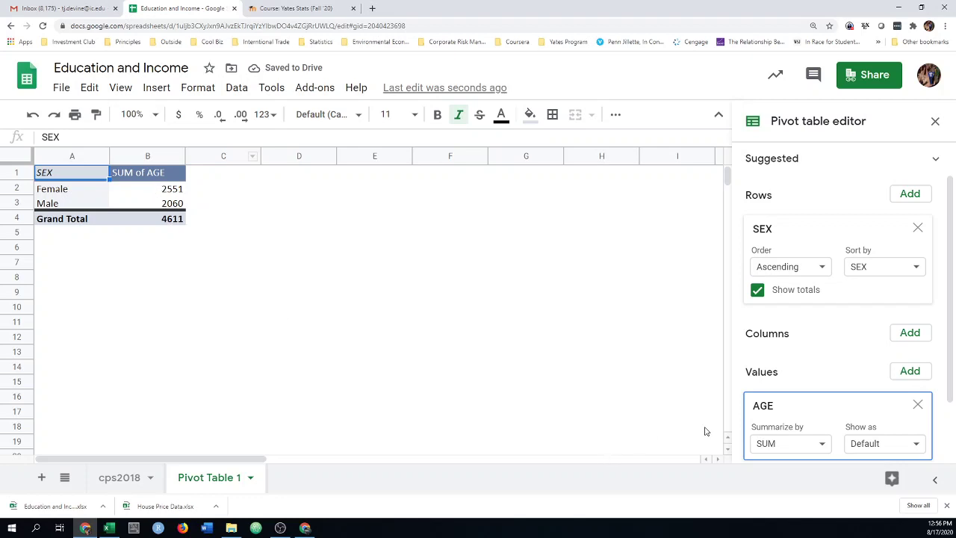
Summarize AGE by AVERAGE and select the age averages in B2:B4
left_click(822, 443)
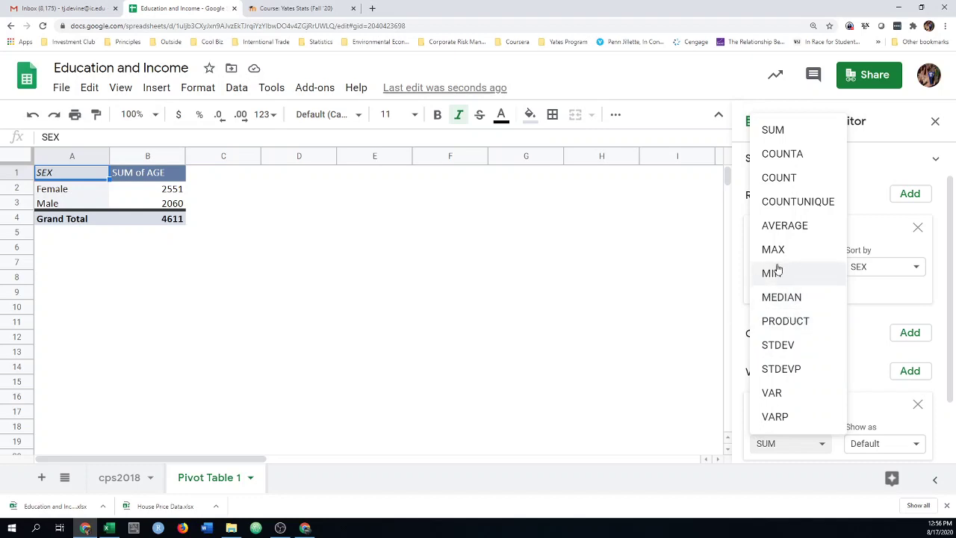
left_click(808, 226)
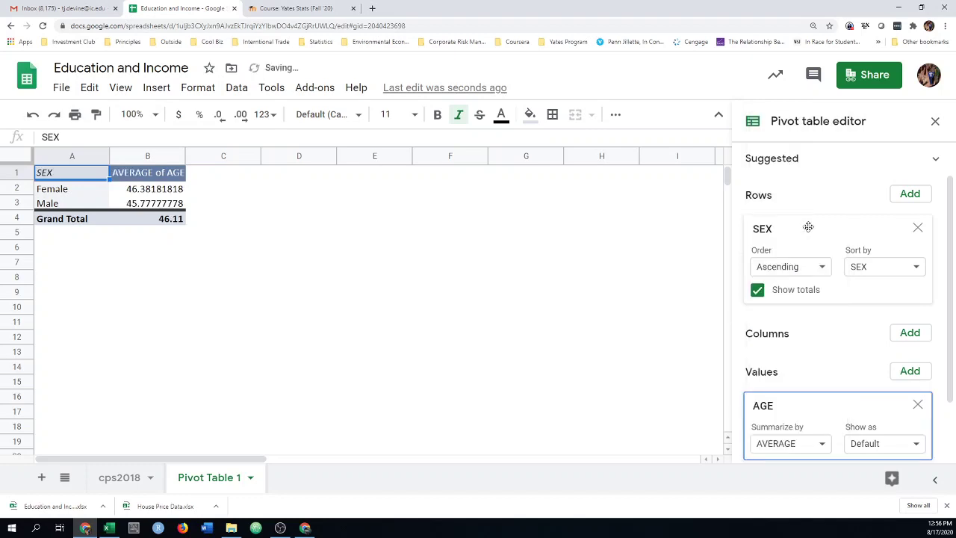
left_click(131, 190)
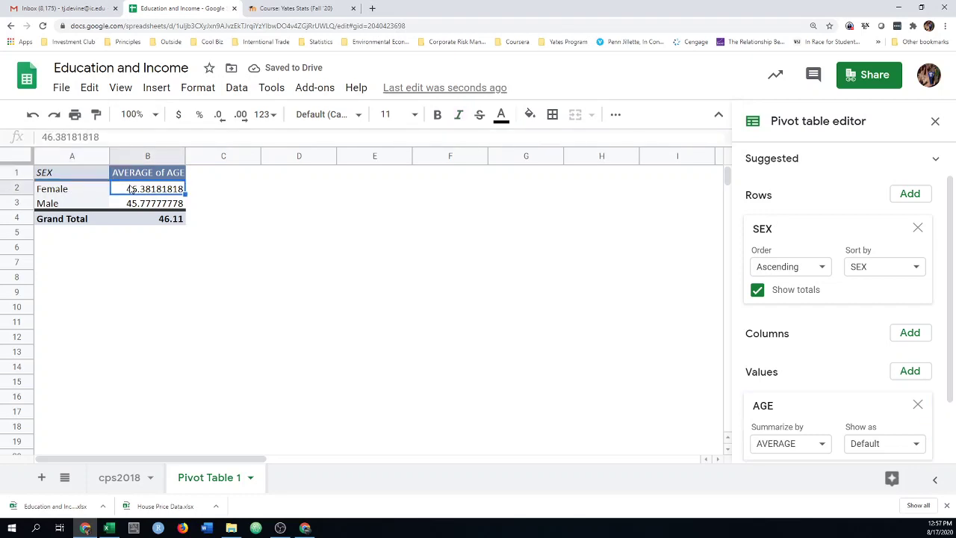
left_click_drag(130, 190, 153, 218)
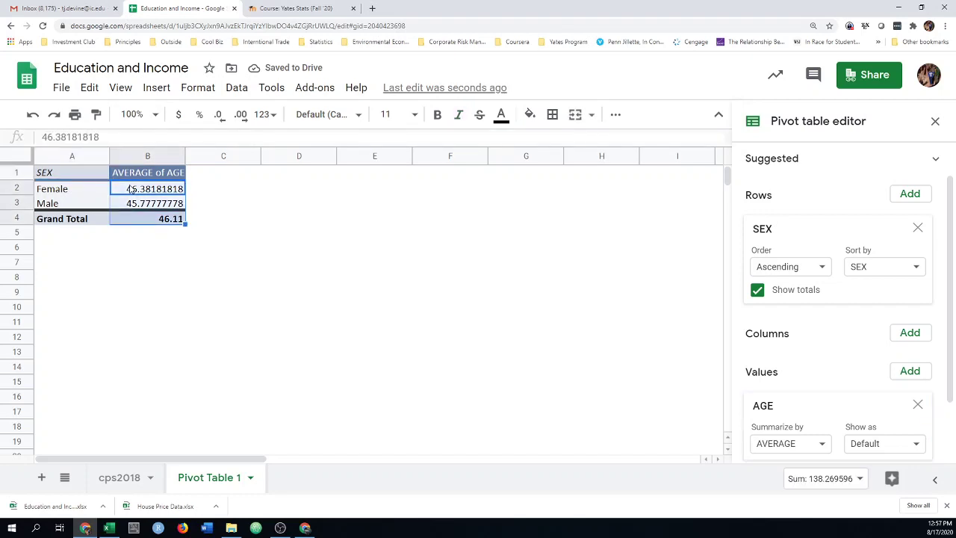
Reduce the age averages to one decimal (46.4, 45.8, 46.1) and reselect the pivot table
left_click(221, 116)
left_click(221, 116)
left_click(221, 117)
left_click(221, 116)
left_click(221, 116)
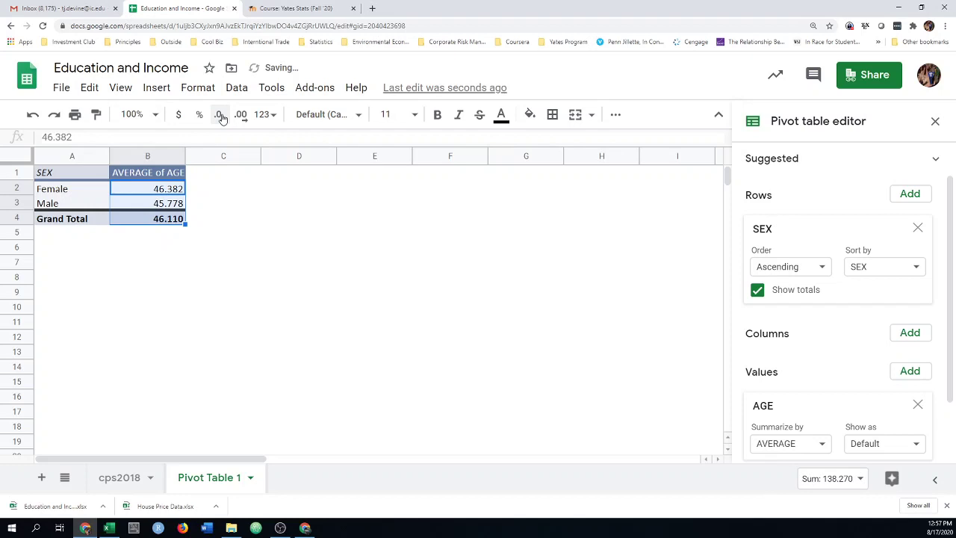
left_click(221, 116)
left_click(221, 116)
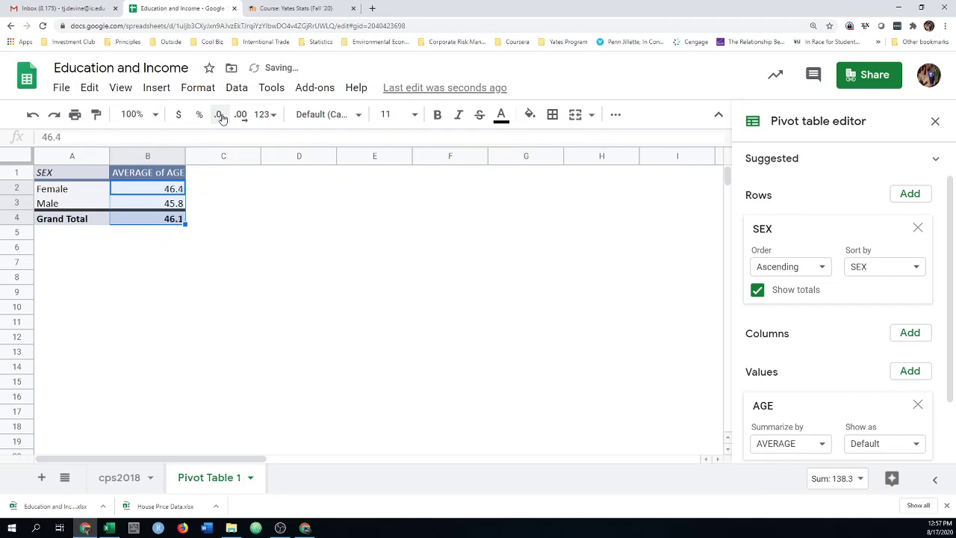
left_click(277, 268)
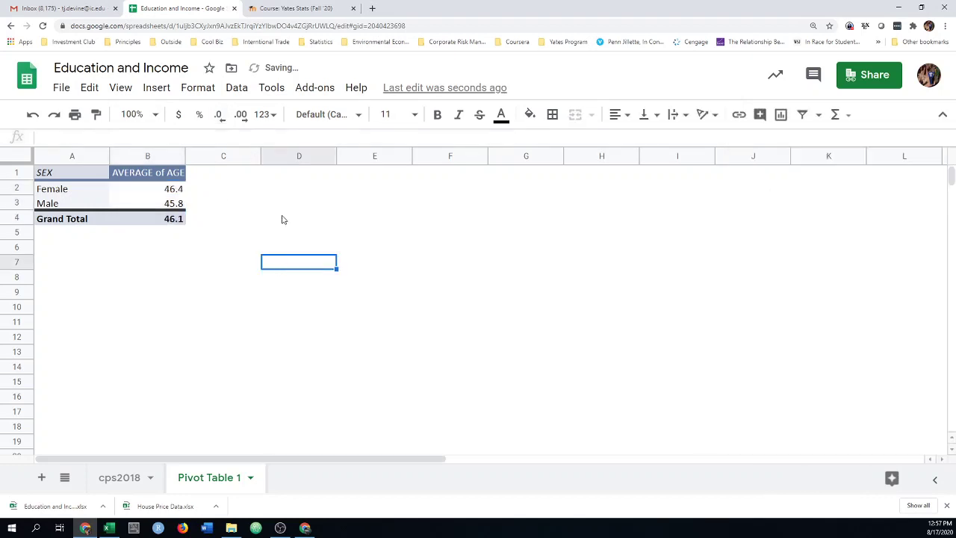
left_click(171, 188)
left_click(409, 249)
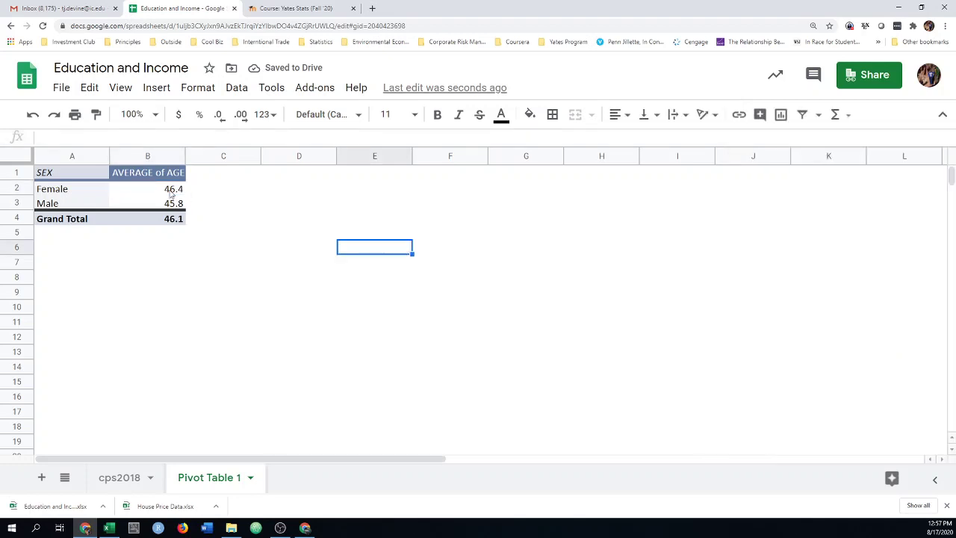
left_click(168, 190)
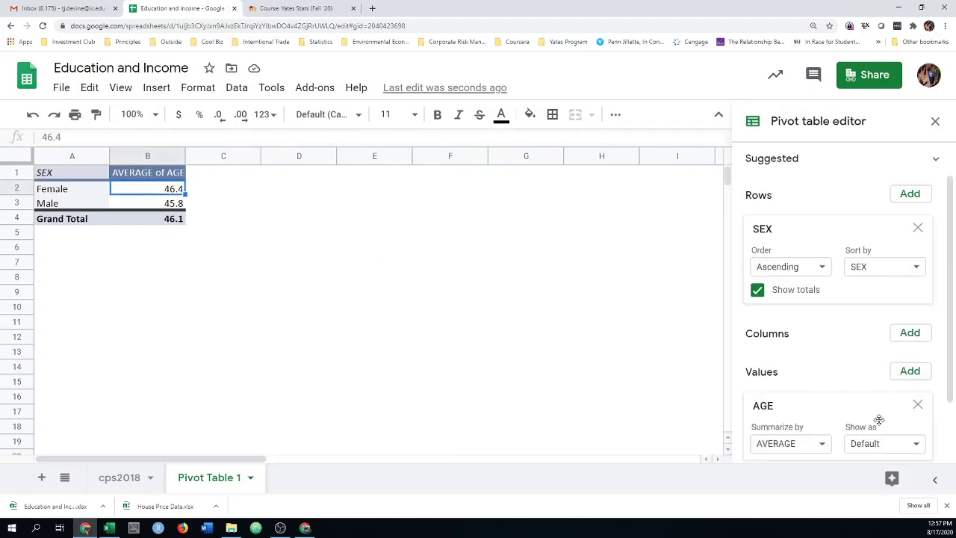
Add Wage Income to the pivot values, summarized by AVERAGE
scroll(856, 404, "down", 2)
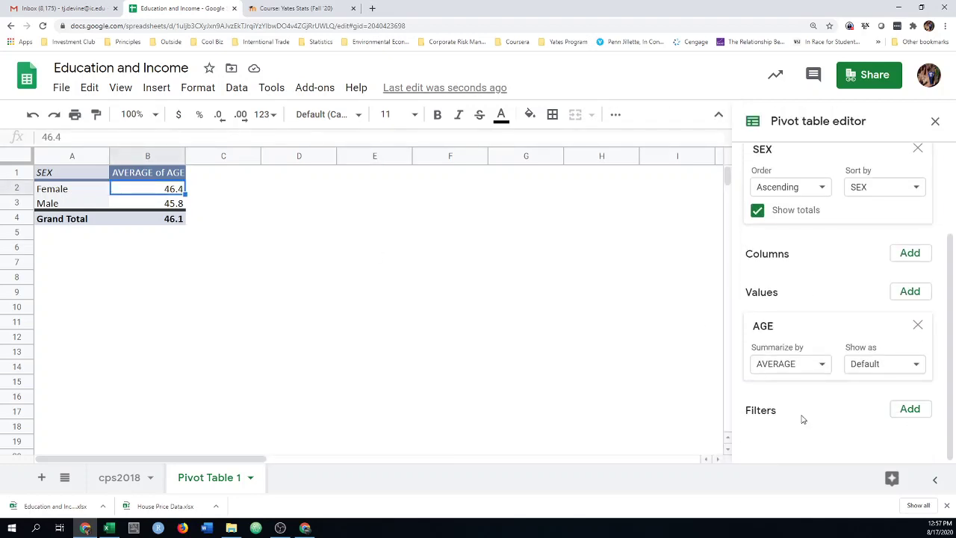
left_click(910, 292)
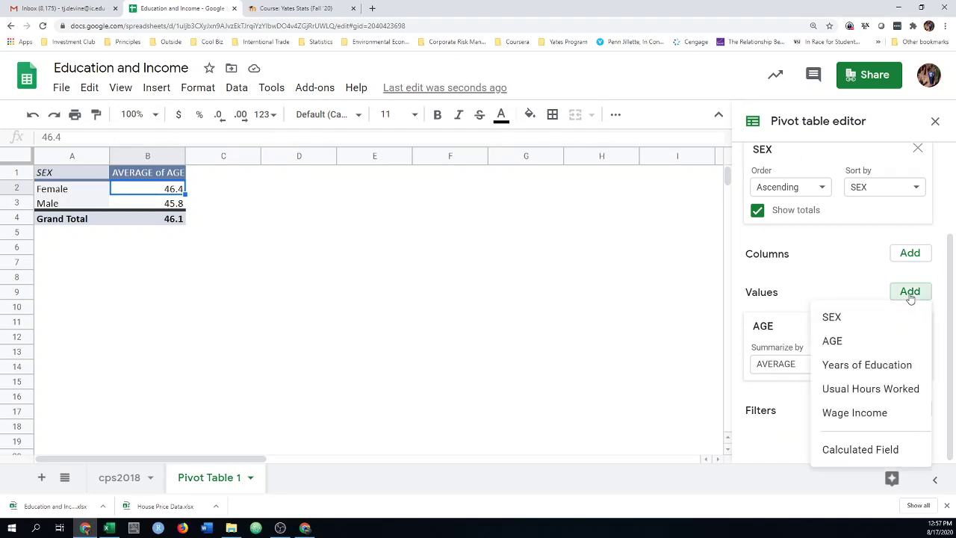
left_click(878, 413)
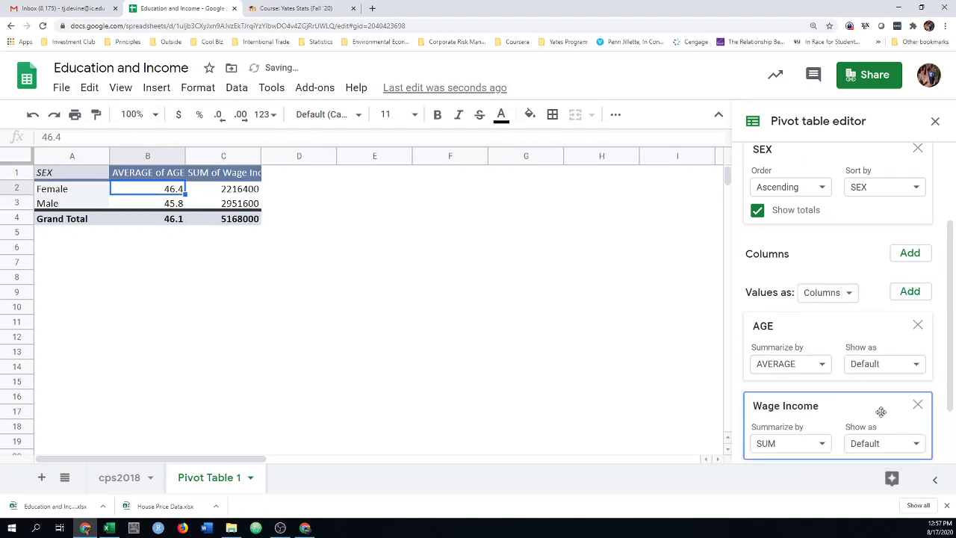
left_click(822, 445)
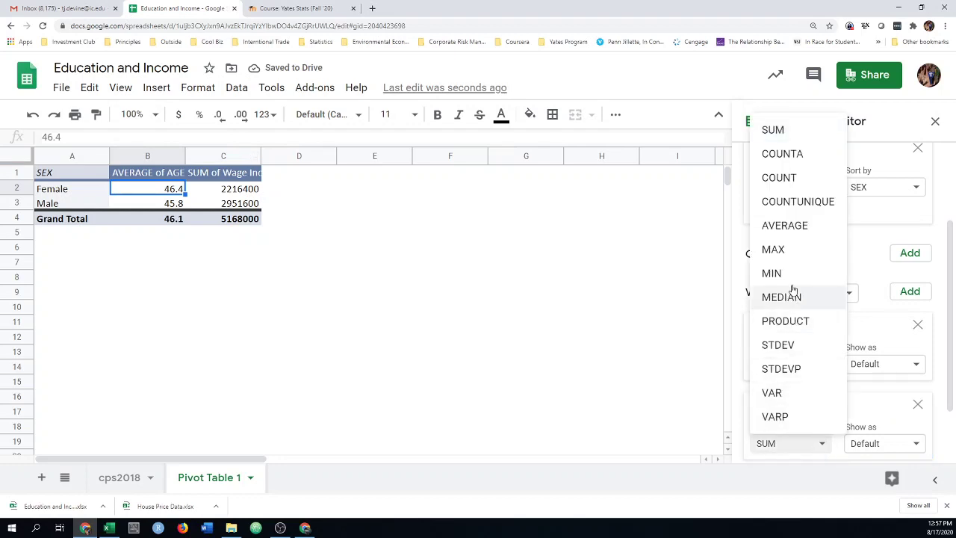
left_click(787, 226)
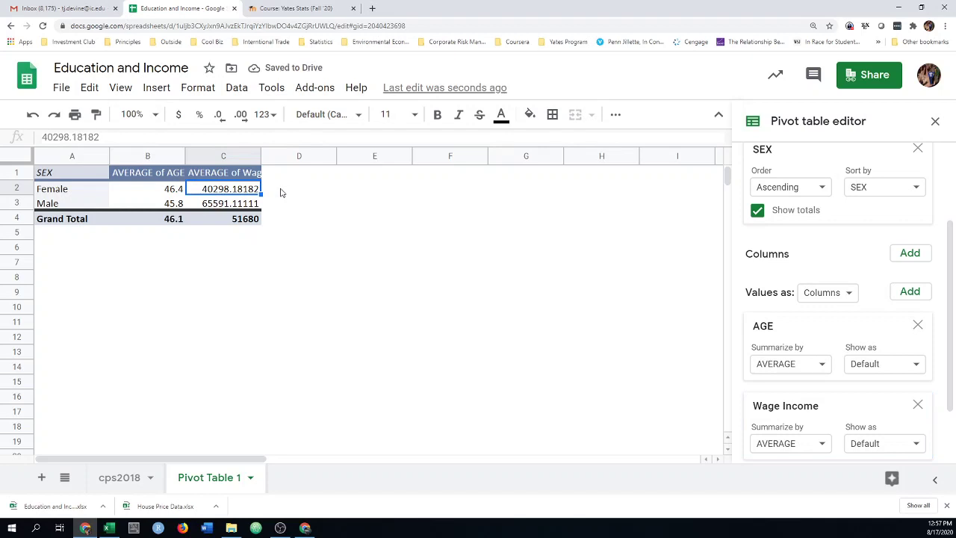
Trim wage averages to two decimals (40298.18, 65591.11, 51680.00) and drag Chrome beside Excel
key("shift+Down")
key("shift+Down")
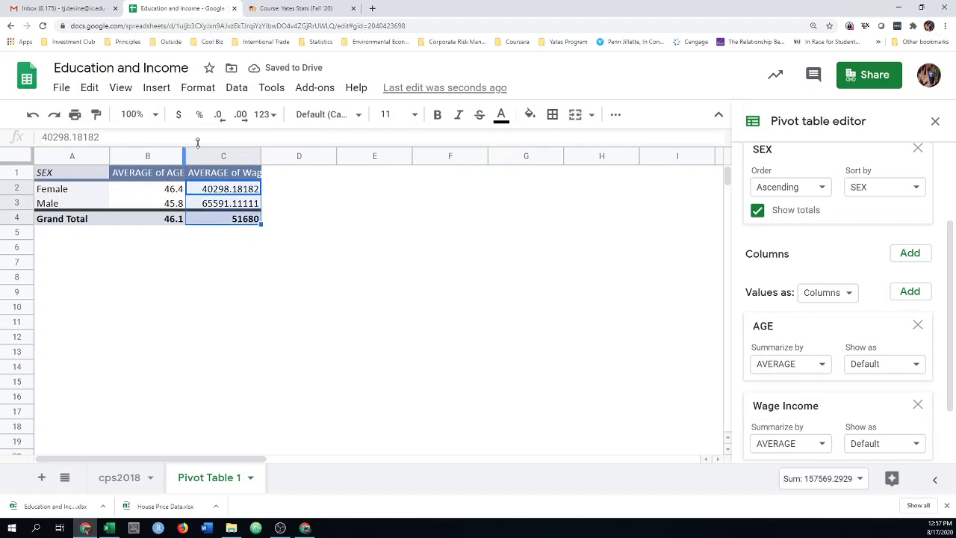
left_click(218, 115)
left_click(218, 114)
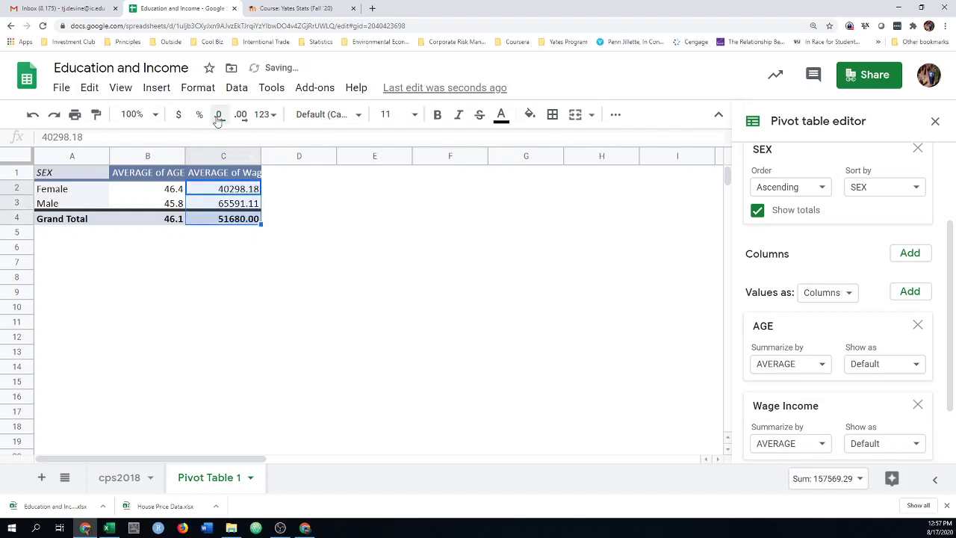
left_click(332, 277)
left_click_drag(460, 9, 951, 73)
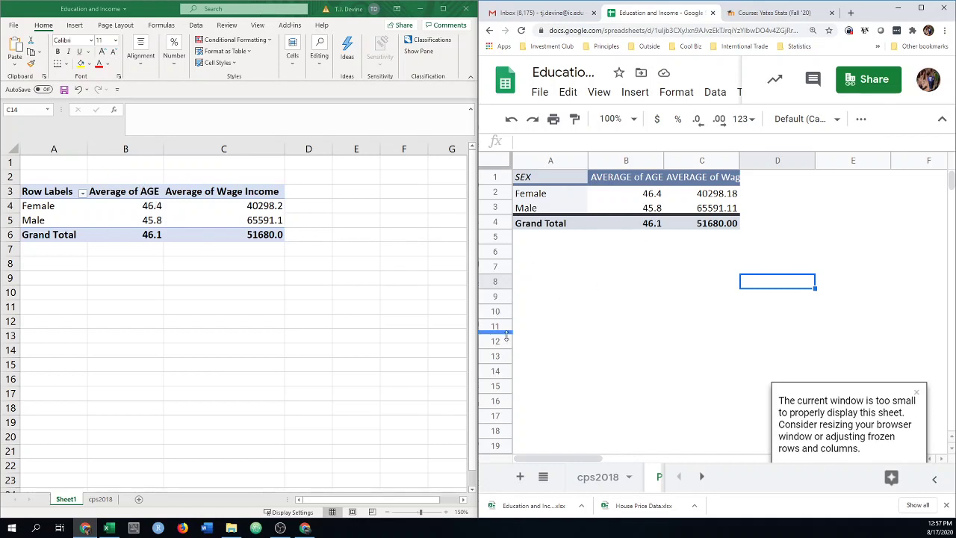
Dismiss the 'window is too small' notice so the Sheets pivot table shows beside Excel's
left_click(917, 396)
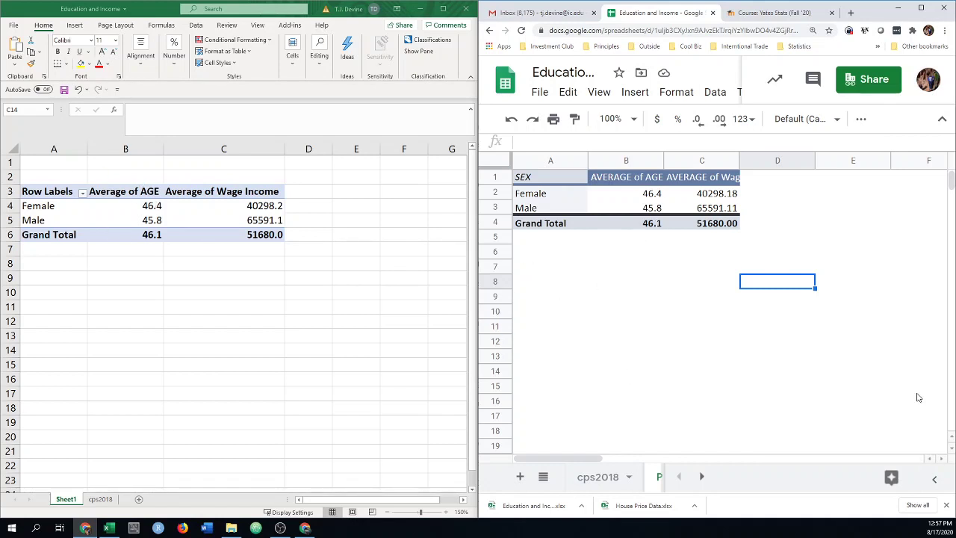